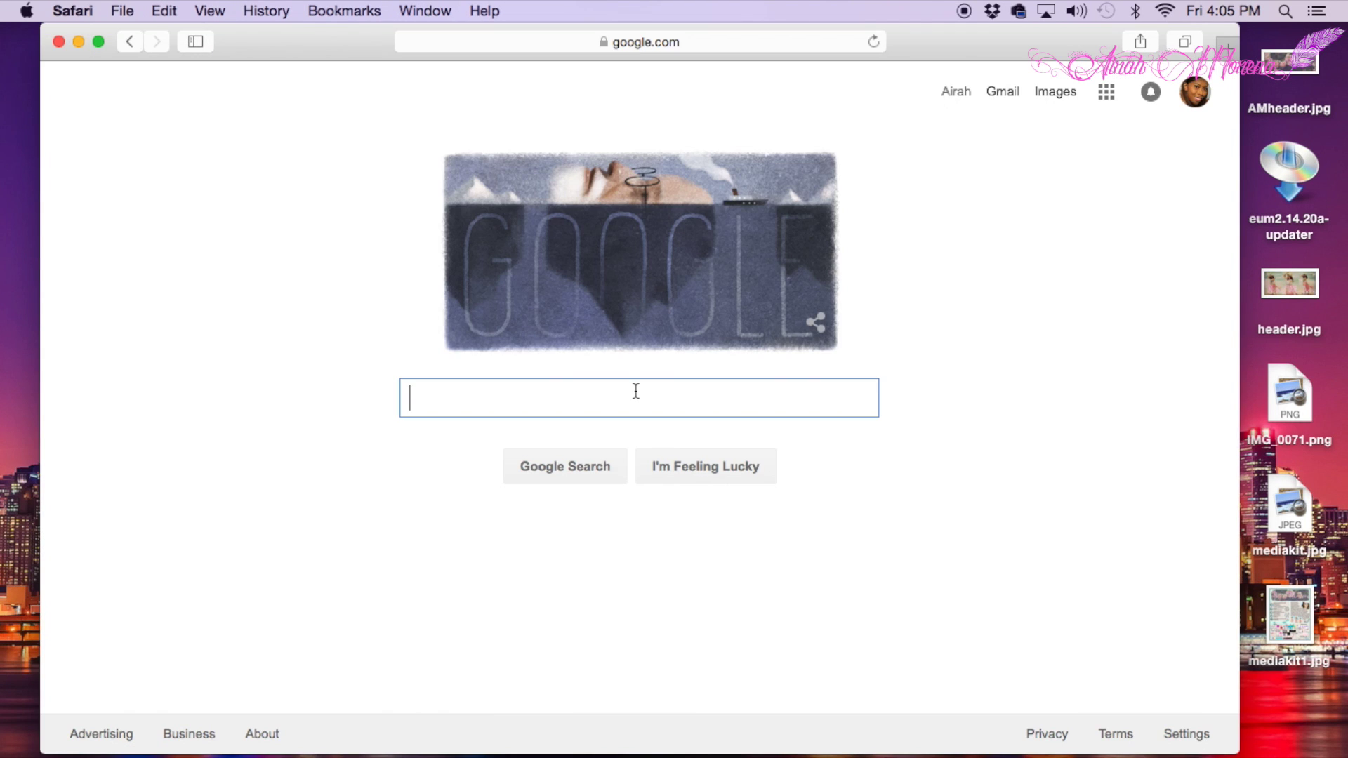
text(canon)
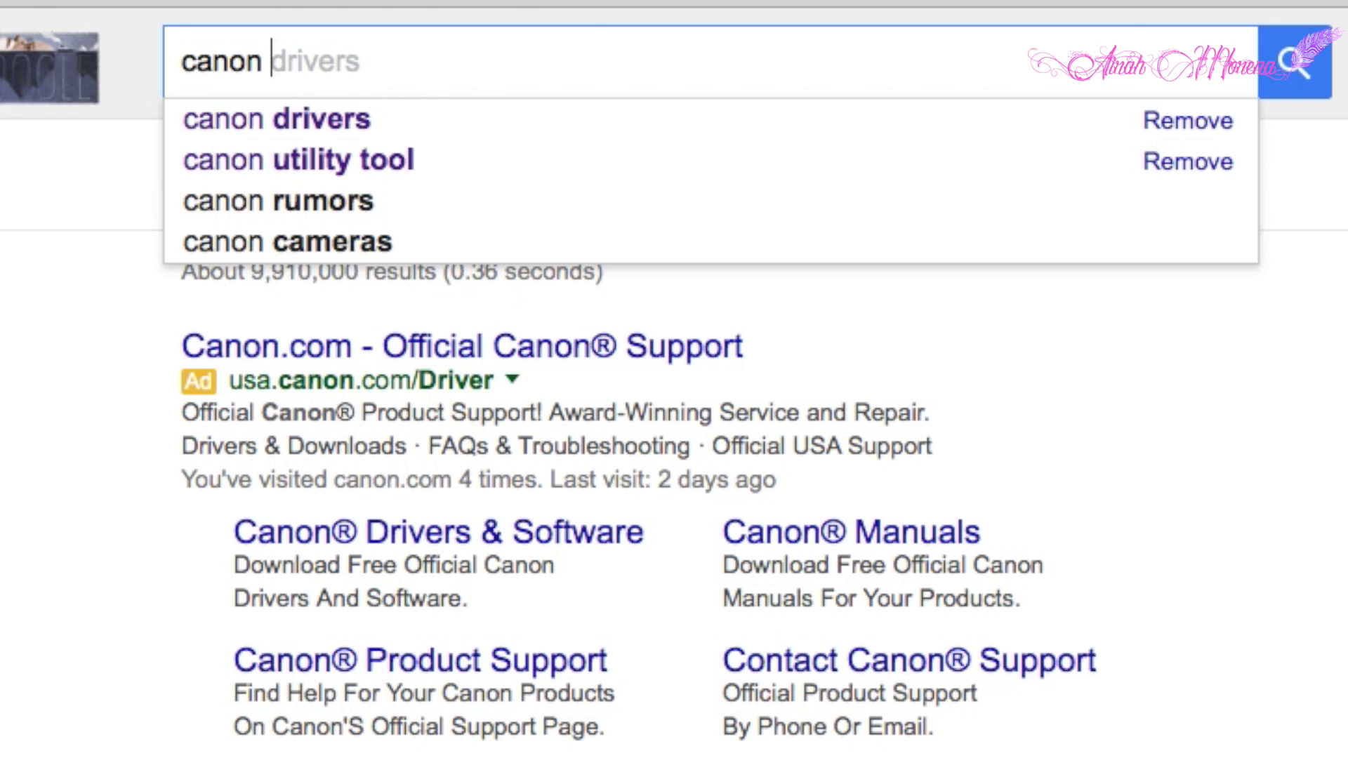
- Search Google for 'canon drivers', open Canon's support site, and enter the T4i model
click(361, 104)
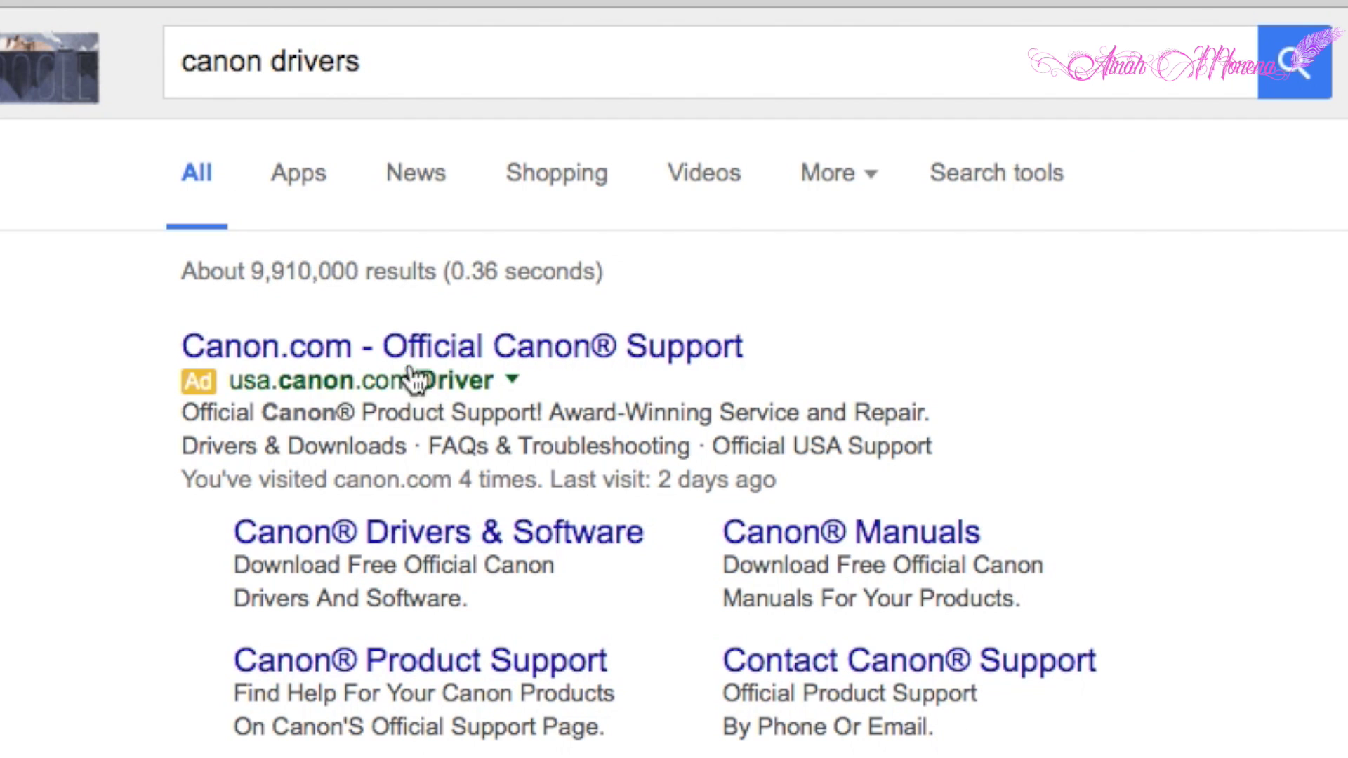
click(398, 347)
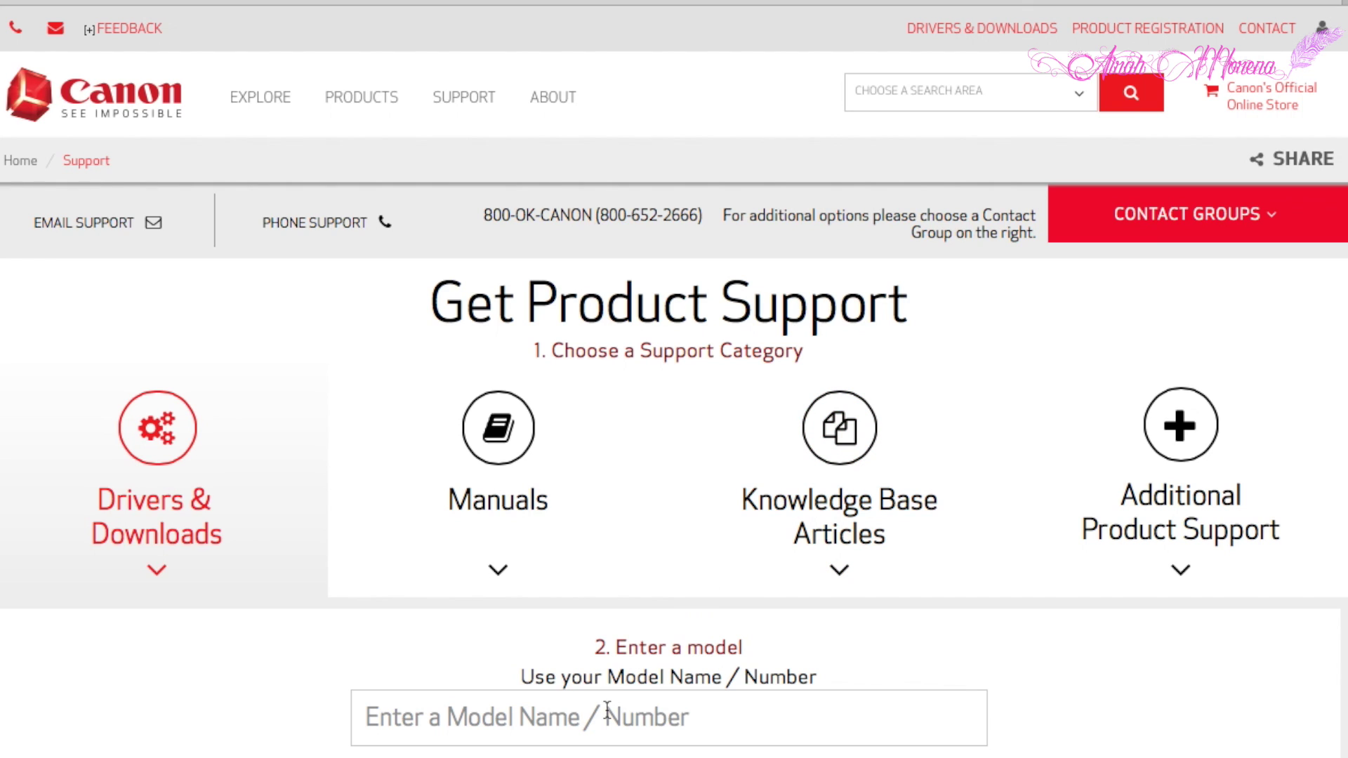
click(607, 719)
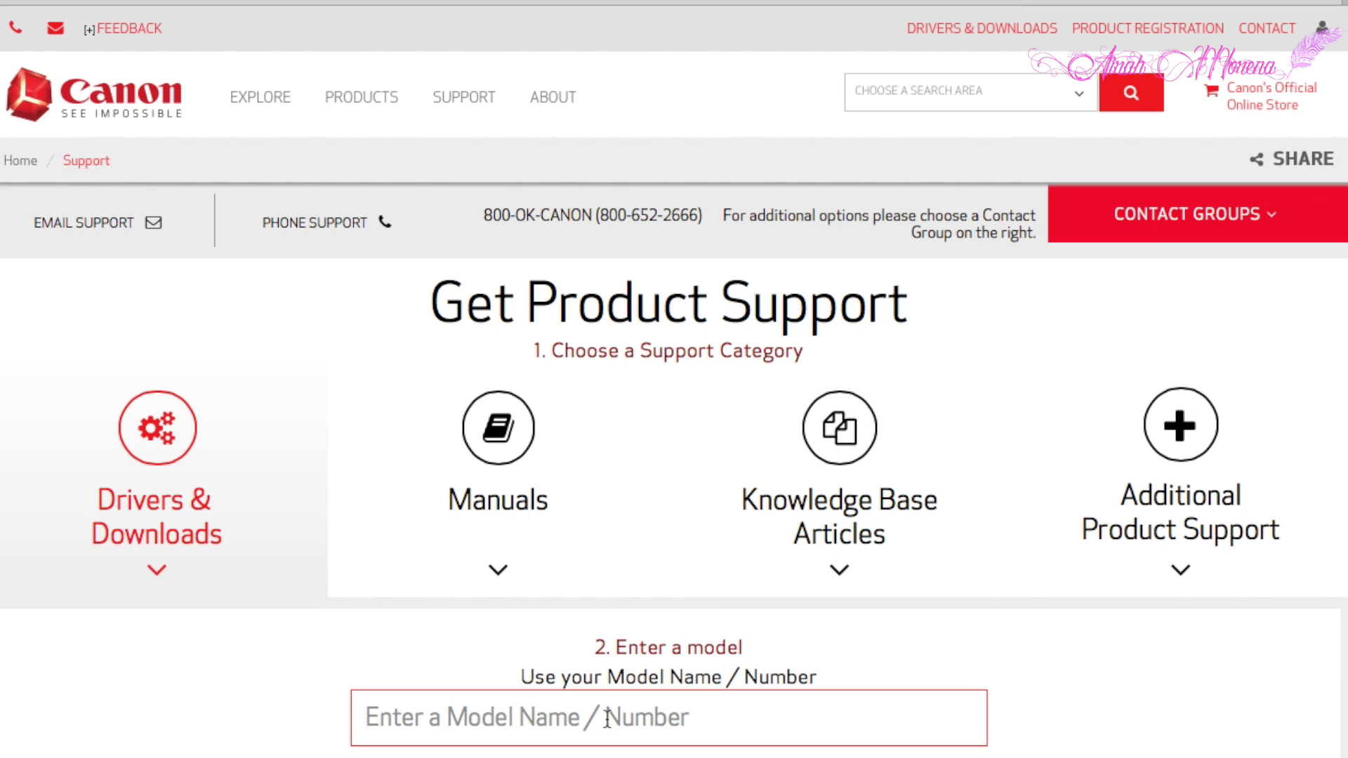
text(t4i)
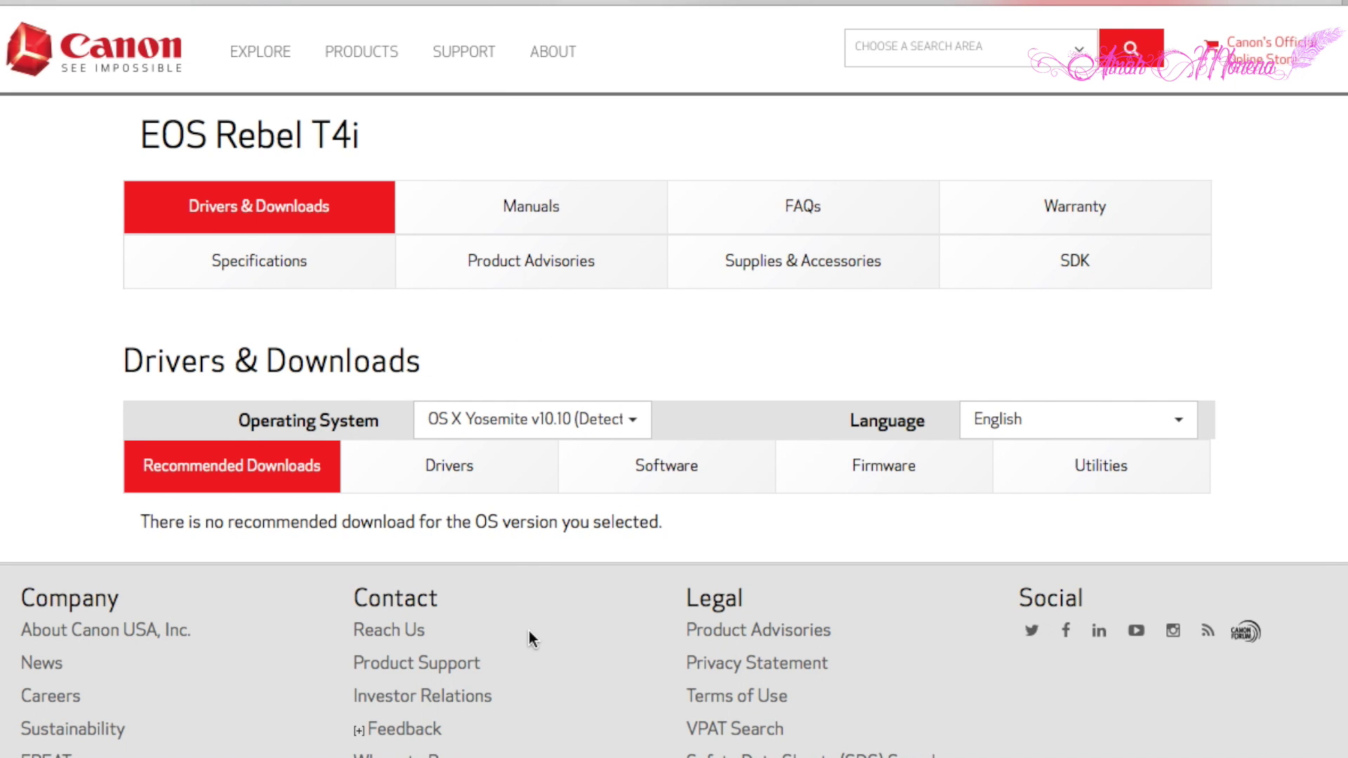
- Download the EOS Utility 2.14.20a Updater from the Software list, accepting the disclaimer
click(672, 466)
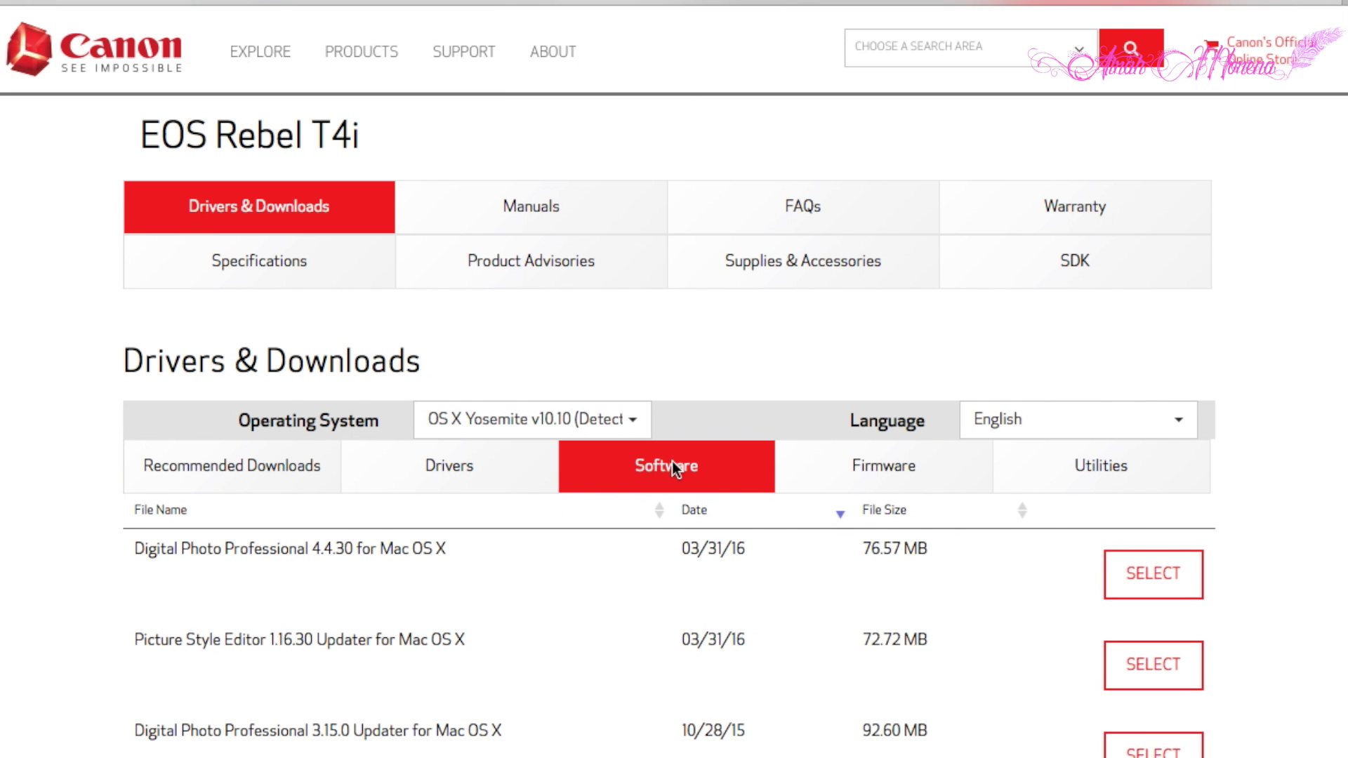
scroll(1346, 383, down, 2)
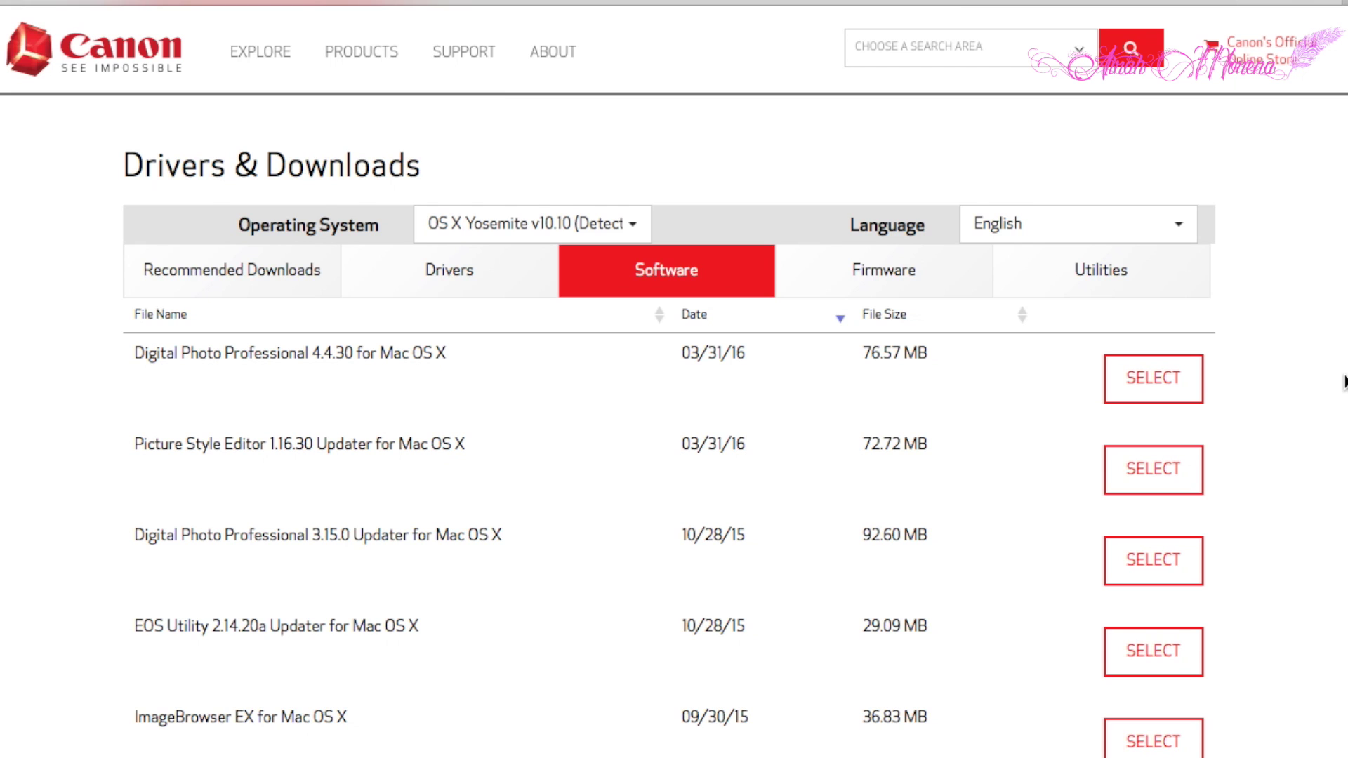
scroll(1345, 382, down, 1)
scroll(1347, 487, down, 2)
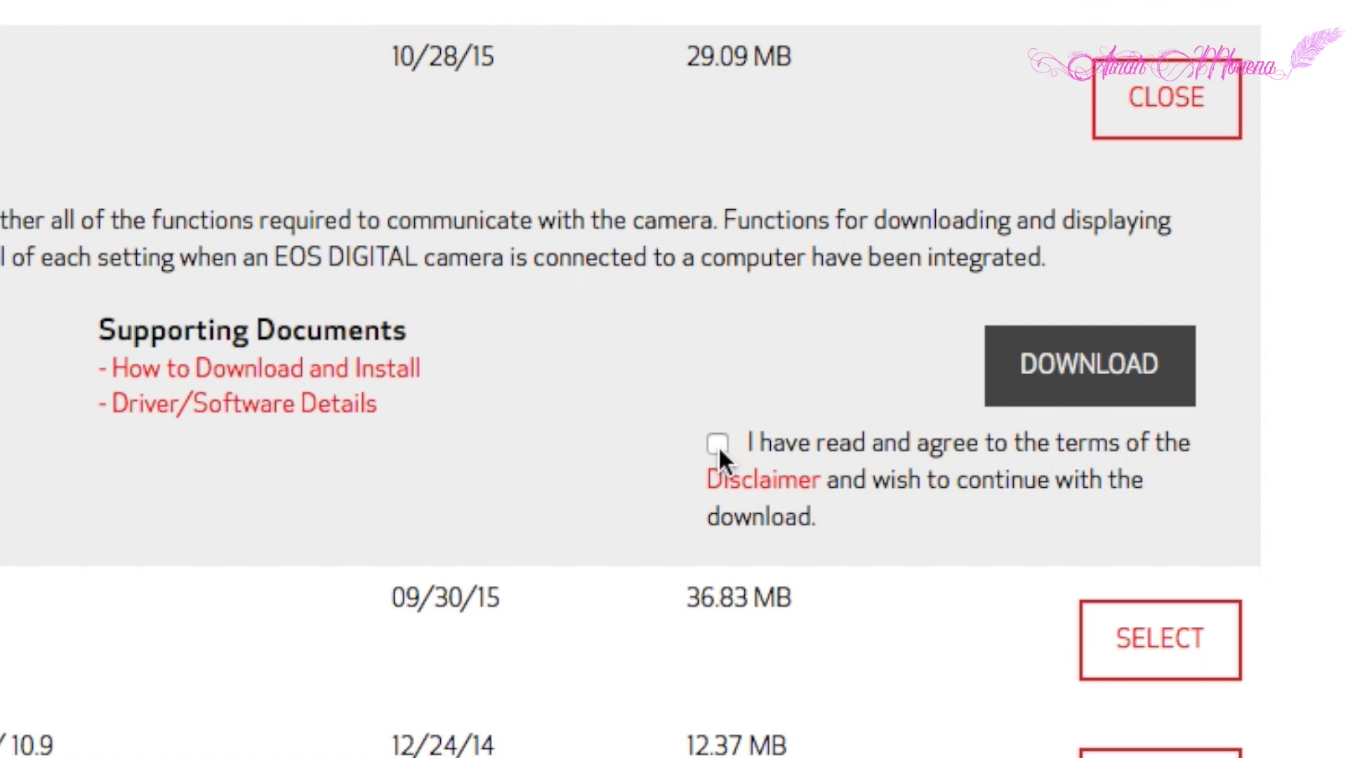
click(721, 443)
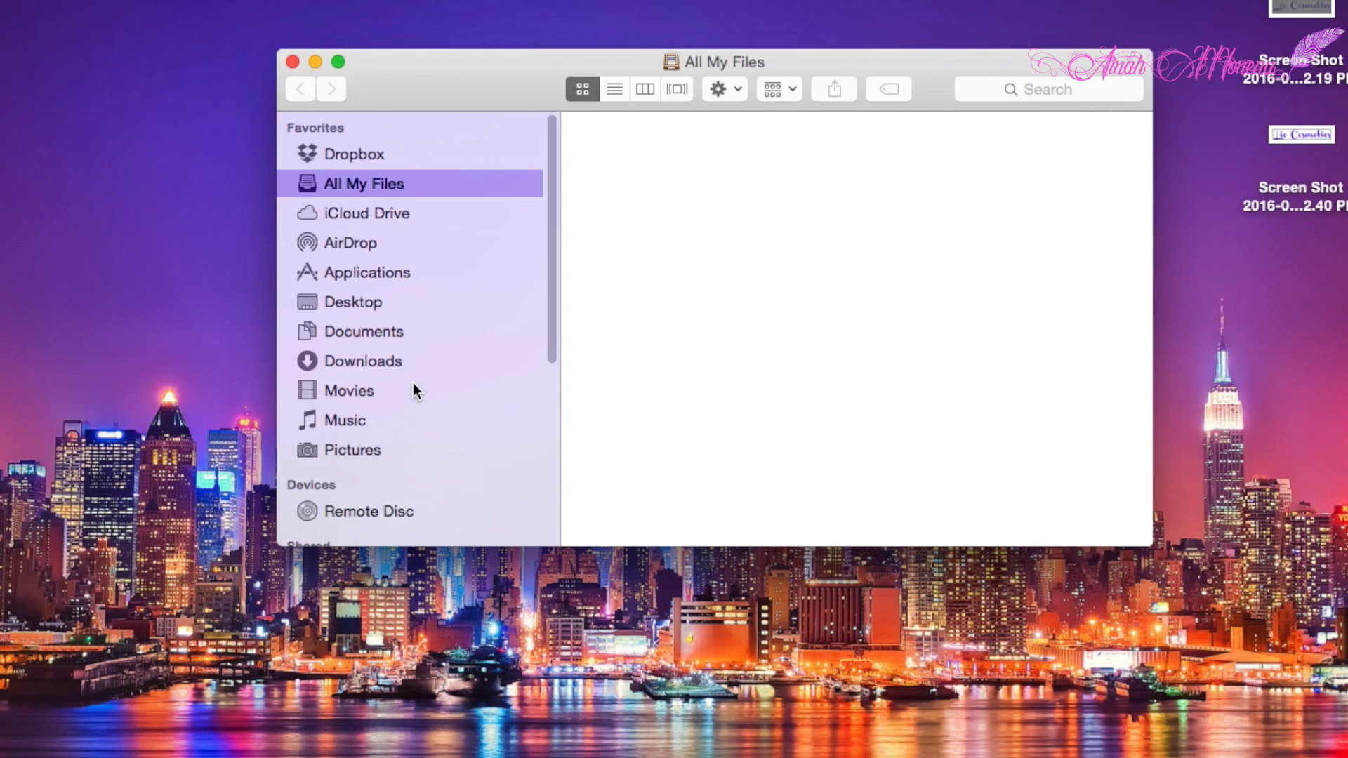
- Mount eum2.14.20a-updater-2.dmg from Downloads and launch System Preferences from Applications
click(355, 364)
click(645, 204)
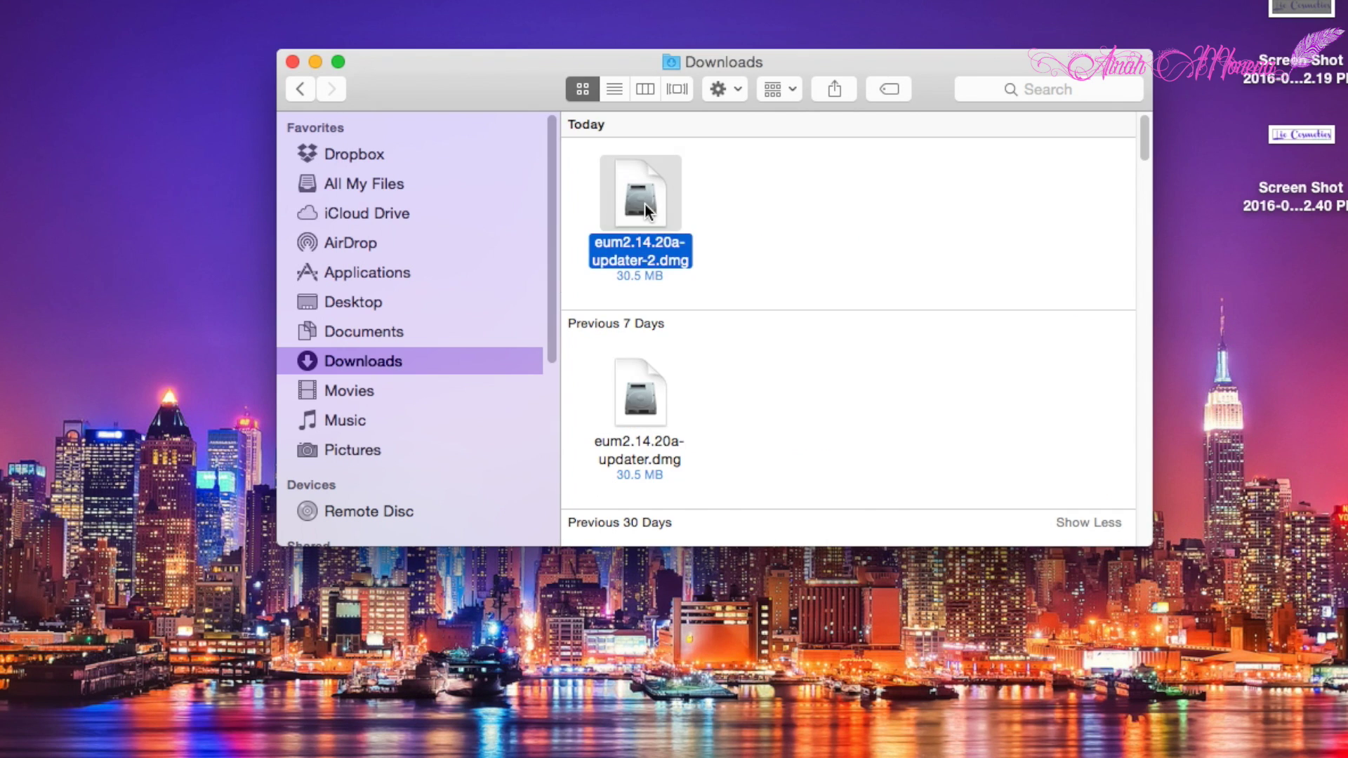
double_click(645, 204)
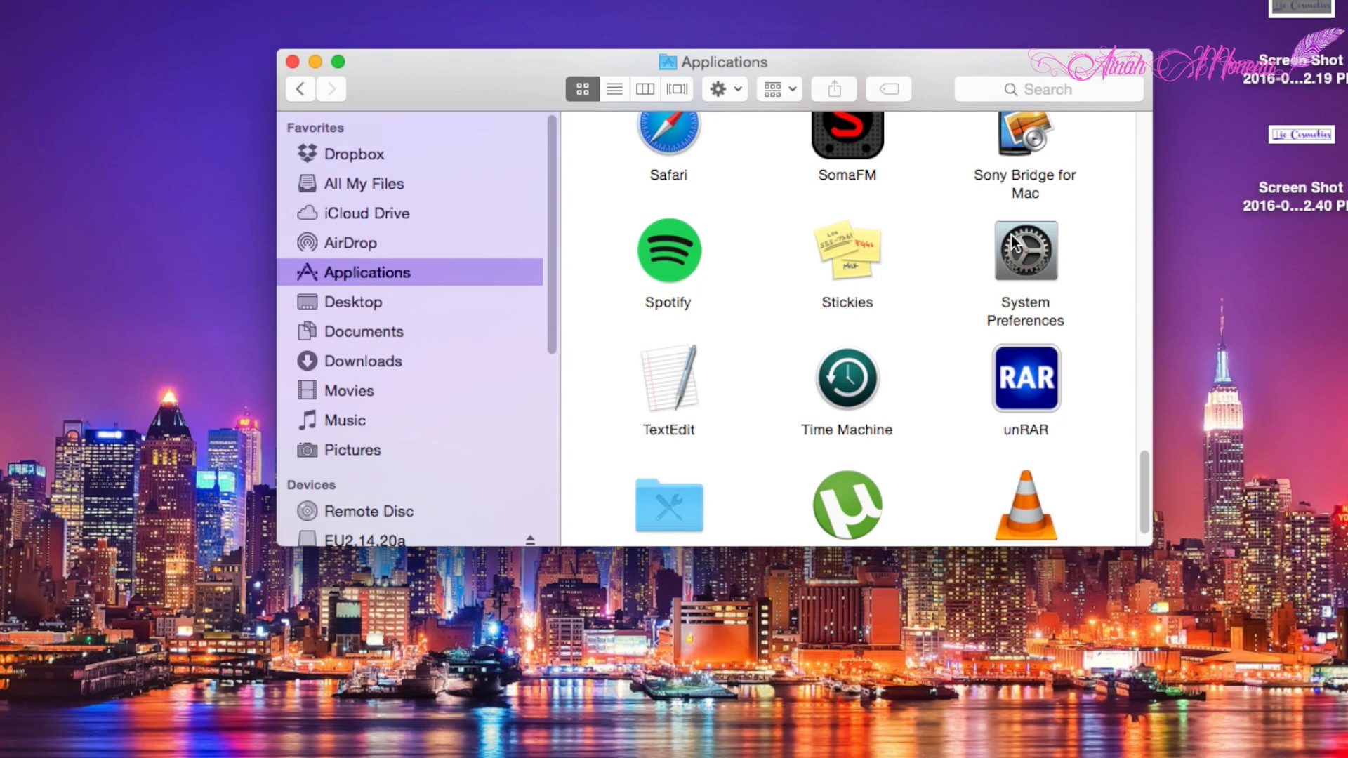
double_click(1037, 262)
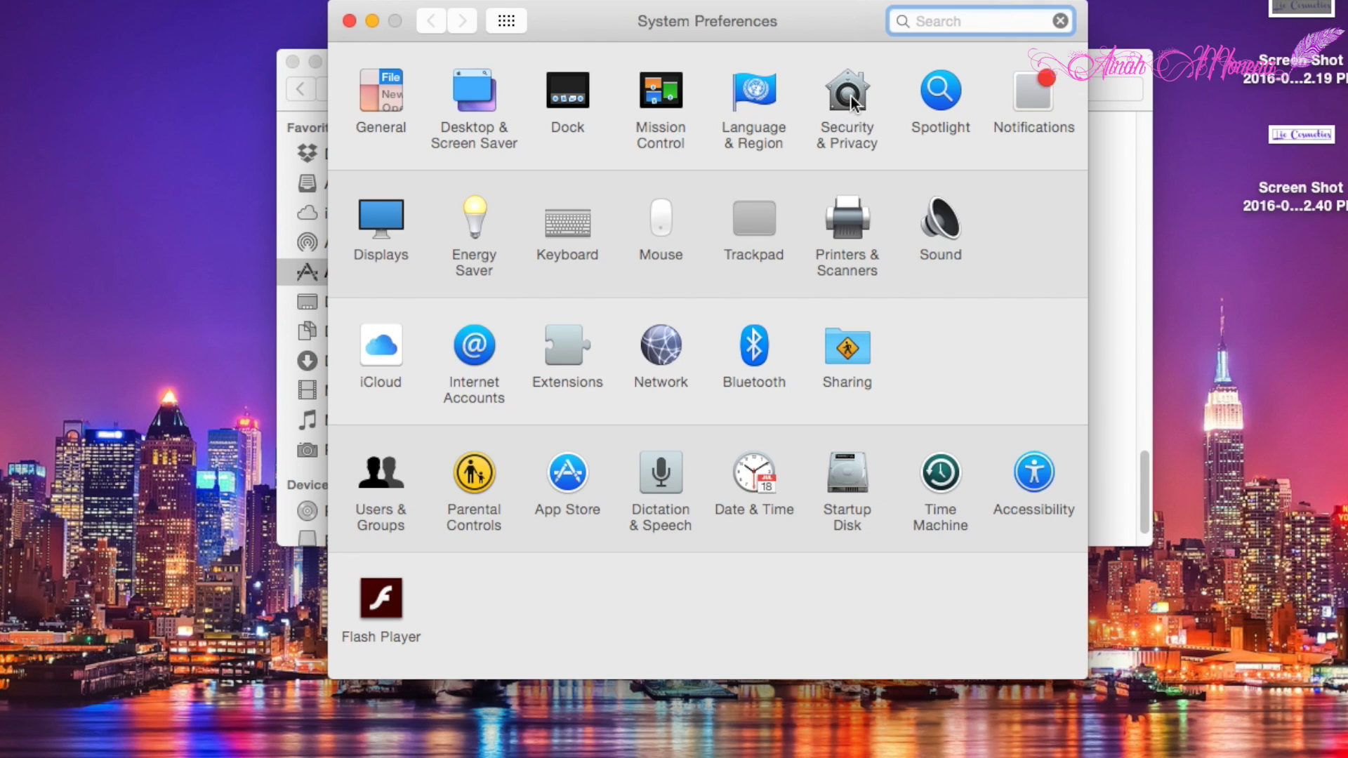
- Unlock Security & Privacy with the admin password, allow apps from Anywhere, and close it
click(851, 95)
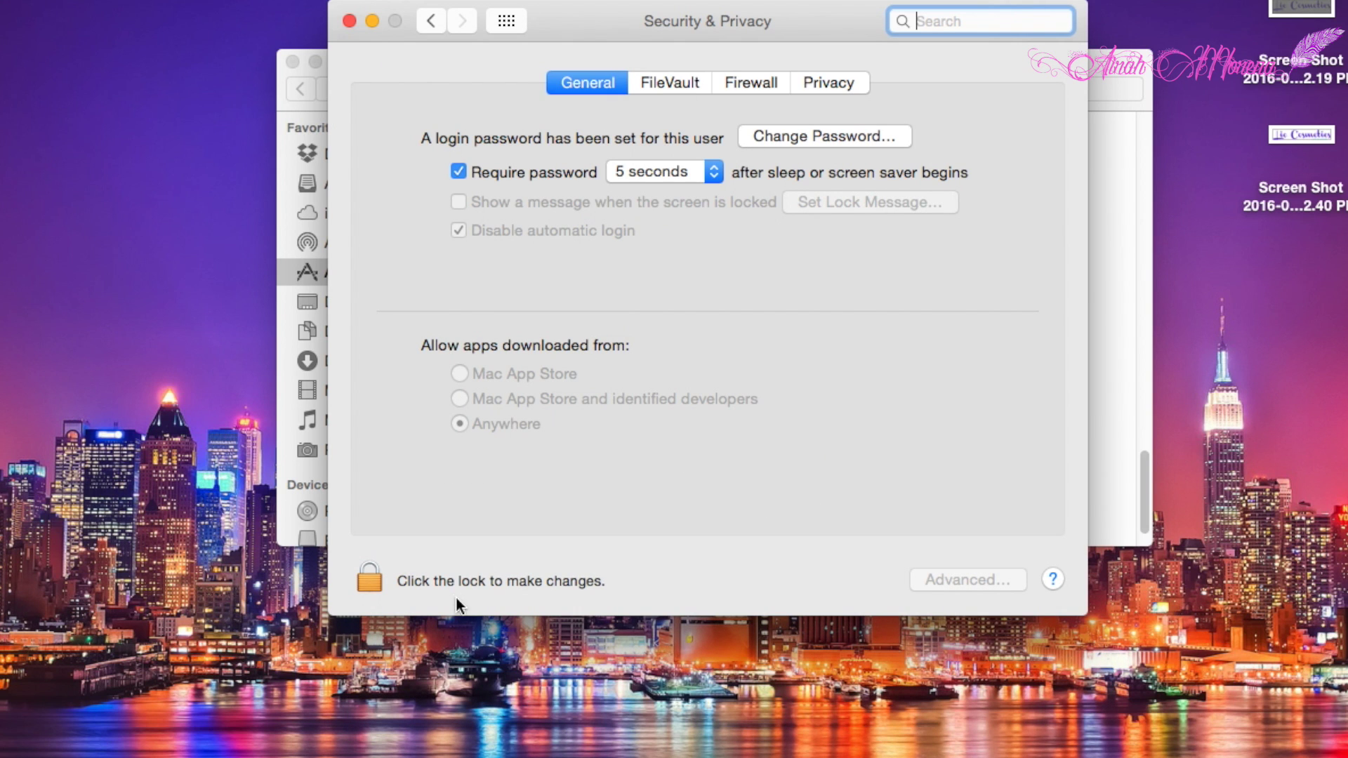
click(387, 592)
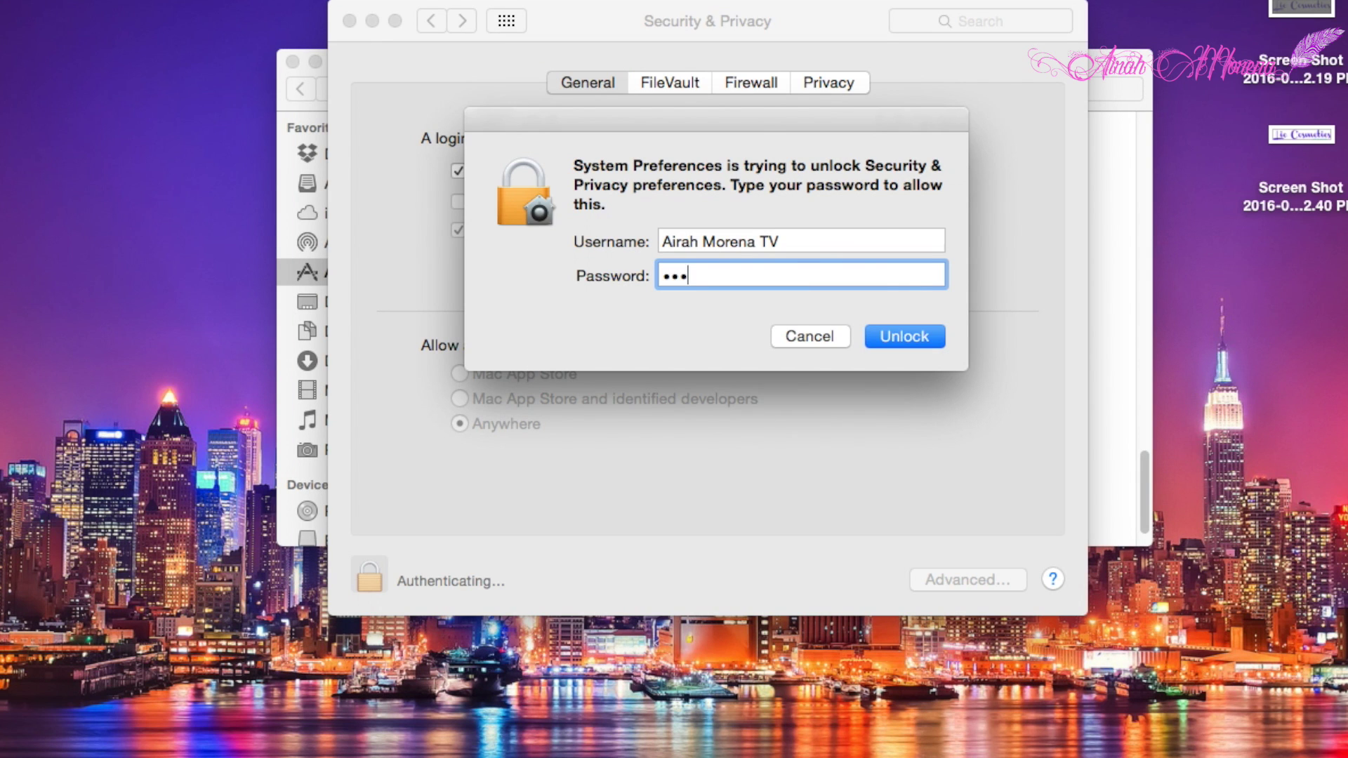
key(Return)
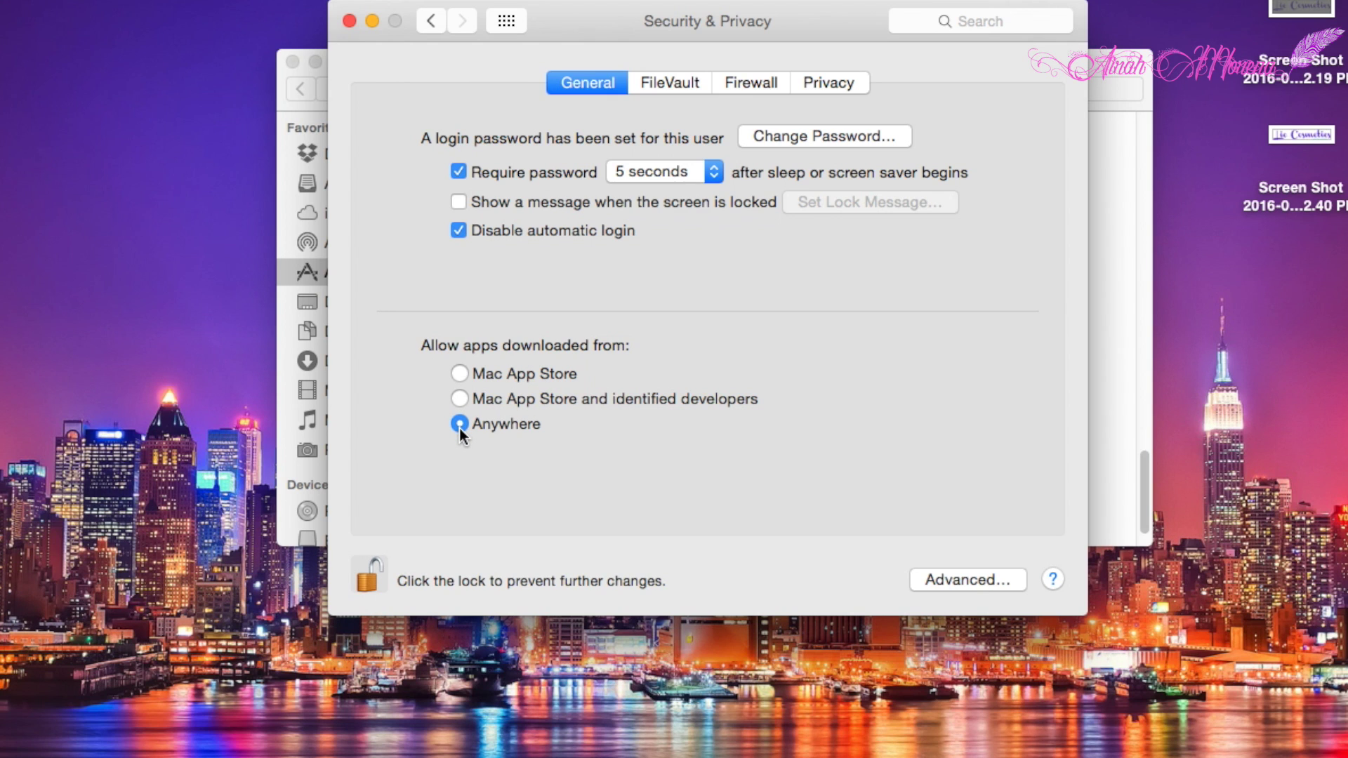
click(351, 23)
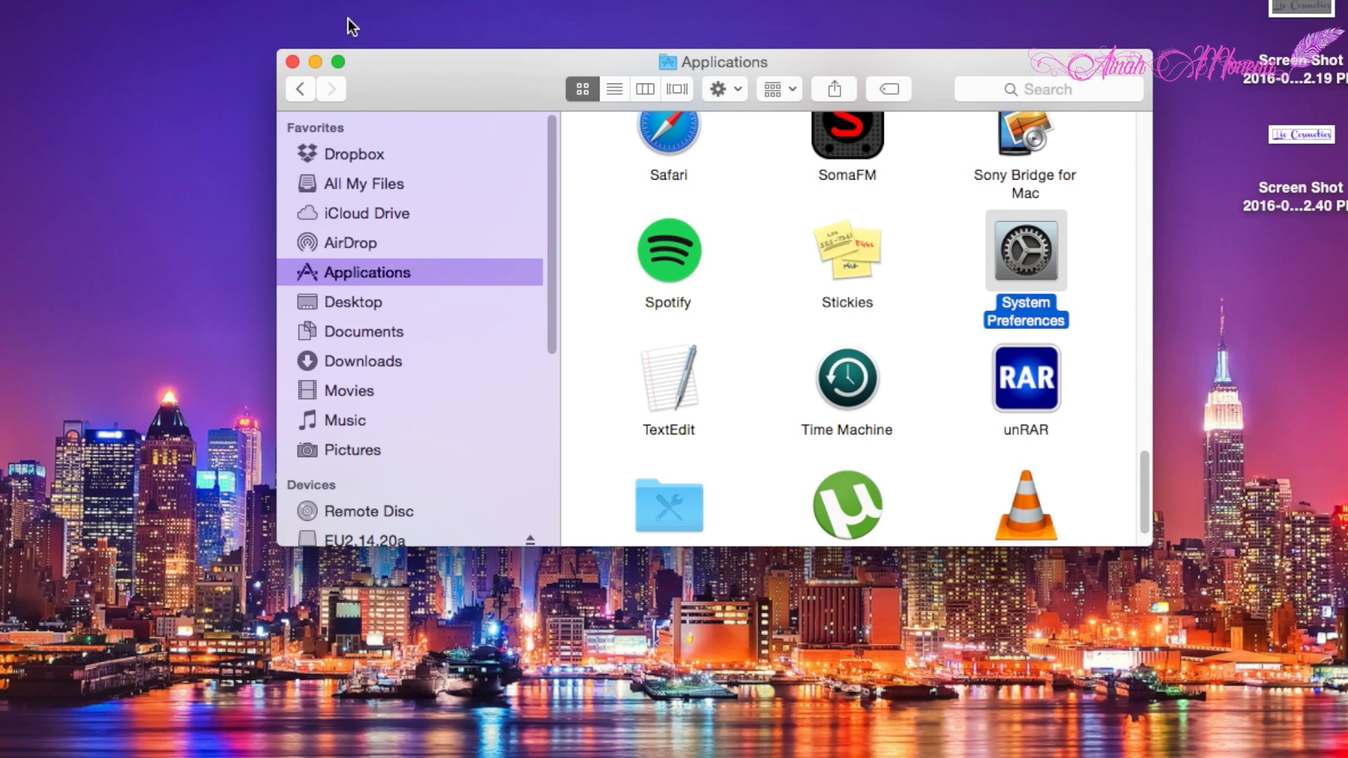
- Copy the updater from the disk image onto the desktop, keeping both copies
click(346, 361)
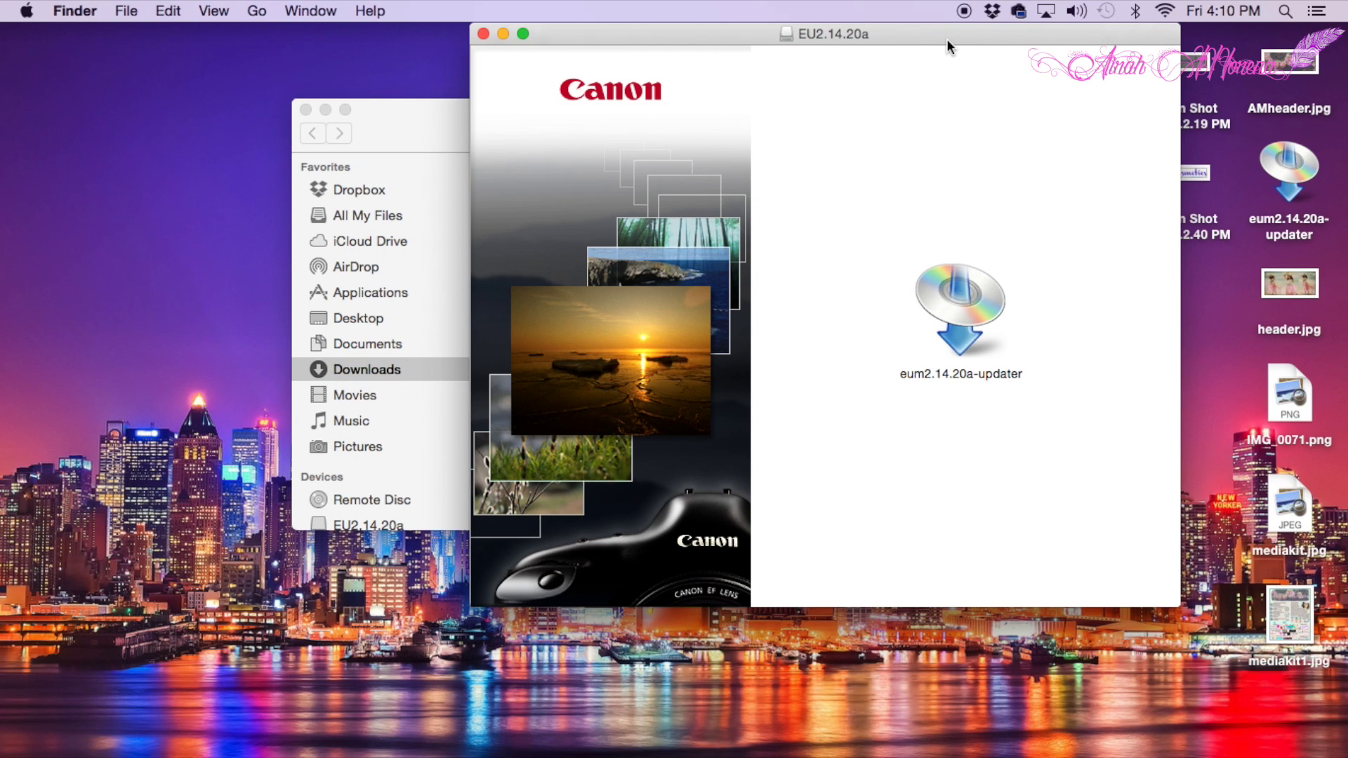
drag(948, 46, 555, 54)
mouse_move(569, 311)
mouse_down()
mouse_move(1190, 331)
mouse_move(1187, 308)
mouse_up()
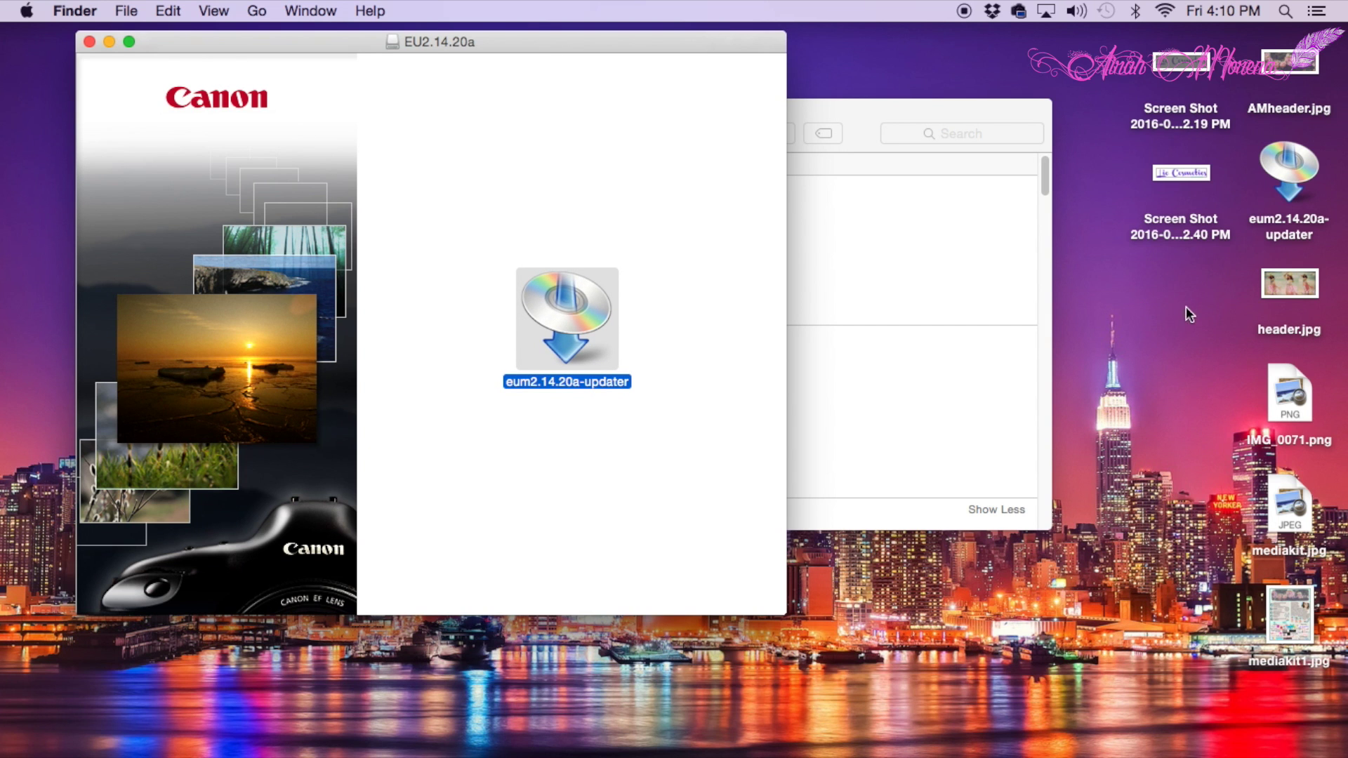
click(1104, 106)
click(89, 41)
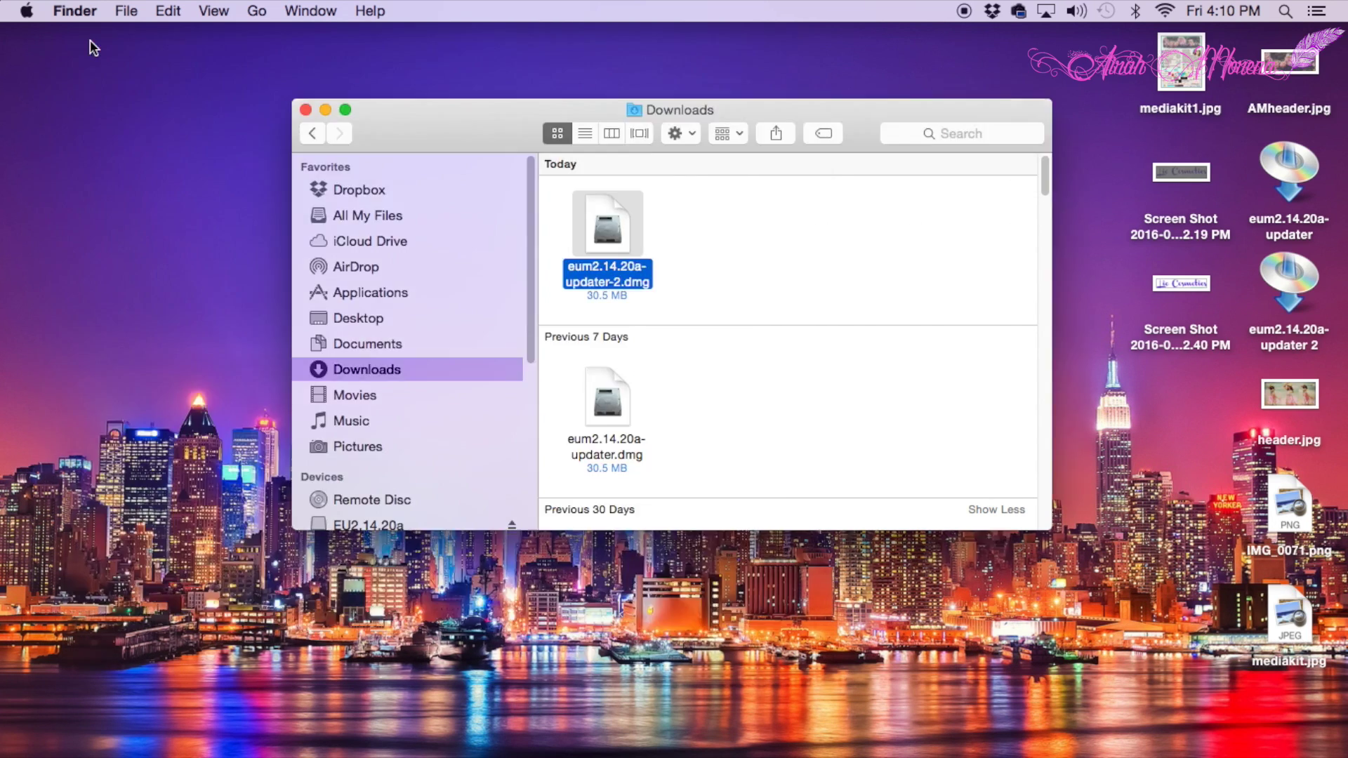
- Browse the desktop updater package's Contents/Resources and trash the Info.datx file
right_click(1295, 275)
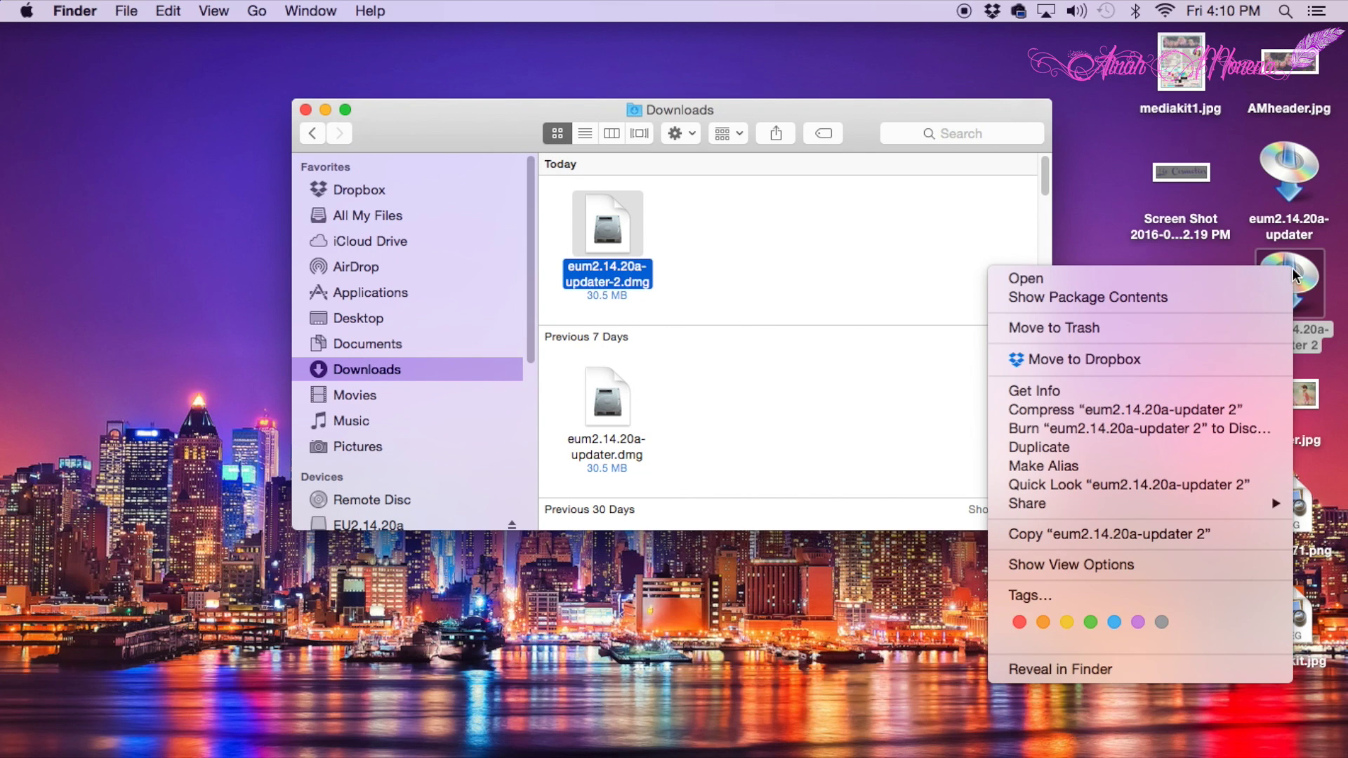
click(1076, 295)
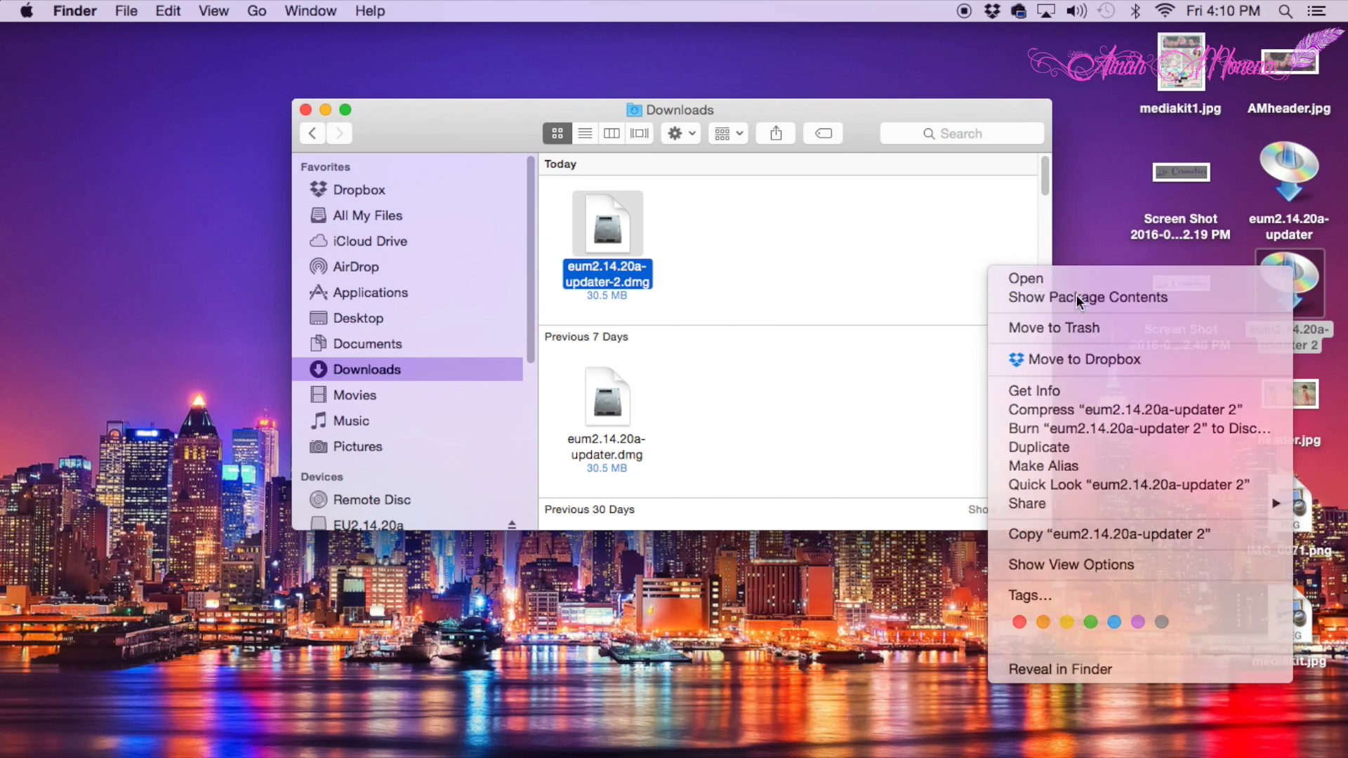
double_click(457, 120)
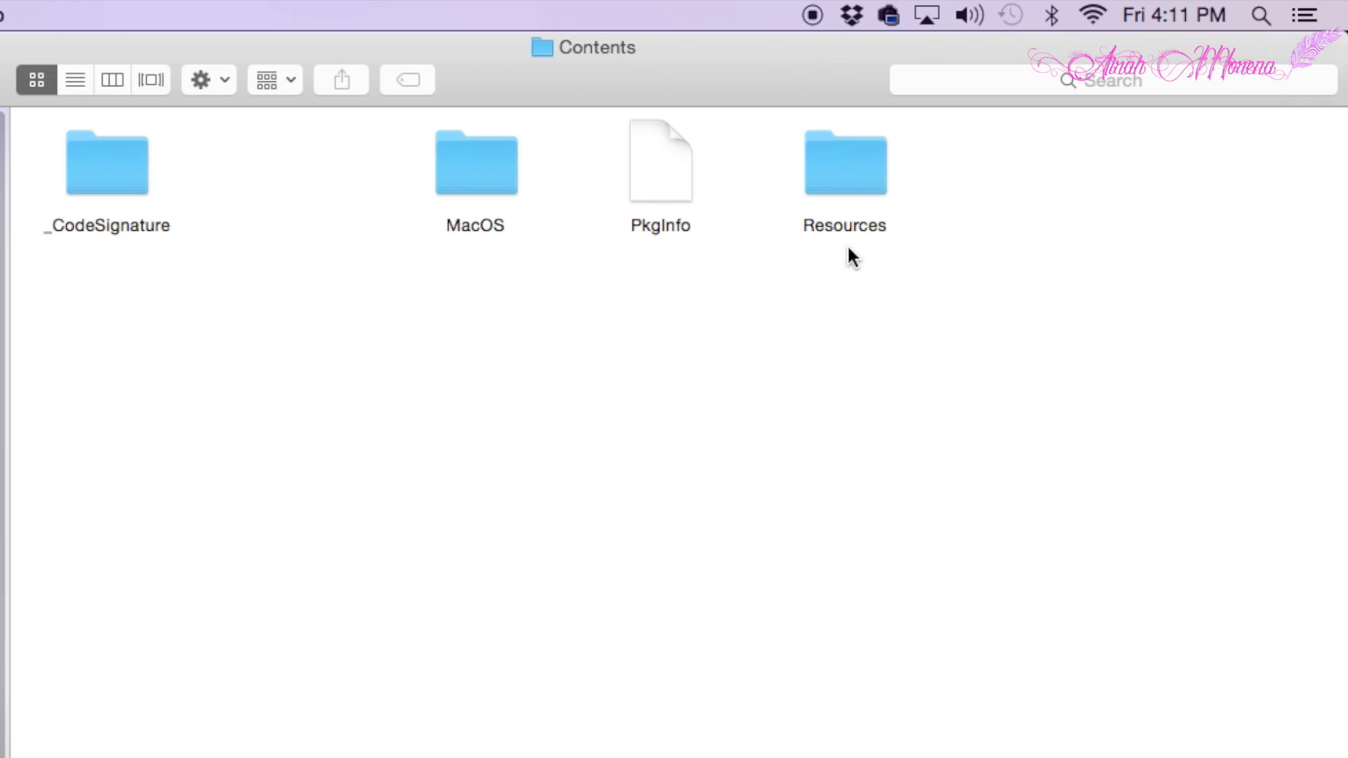
double_click(848, 170)
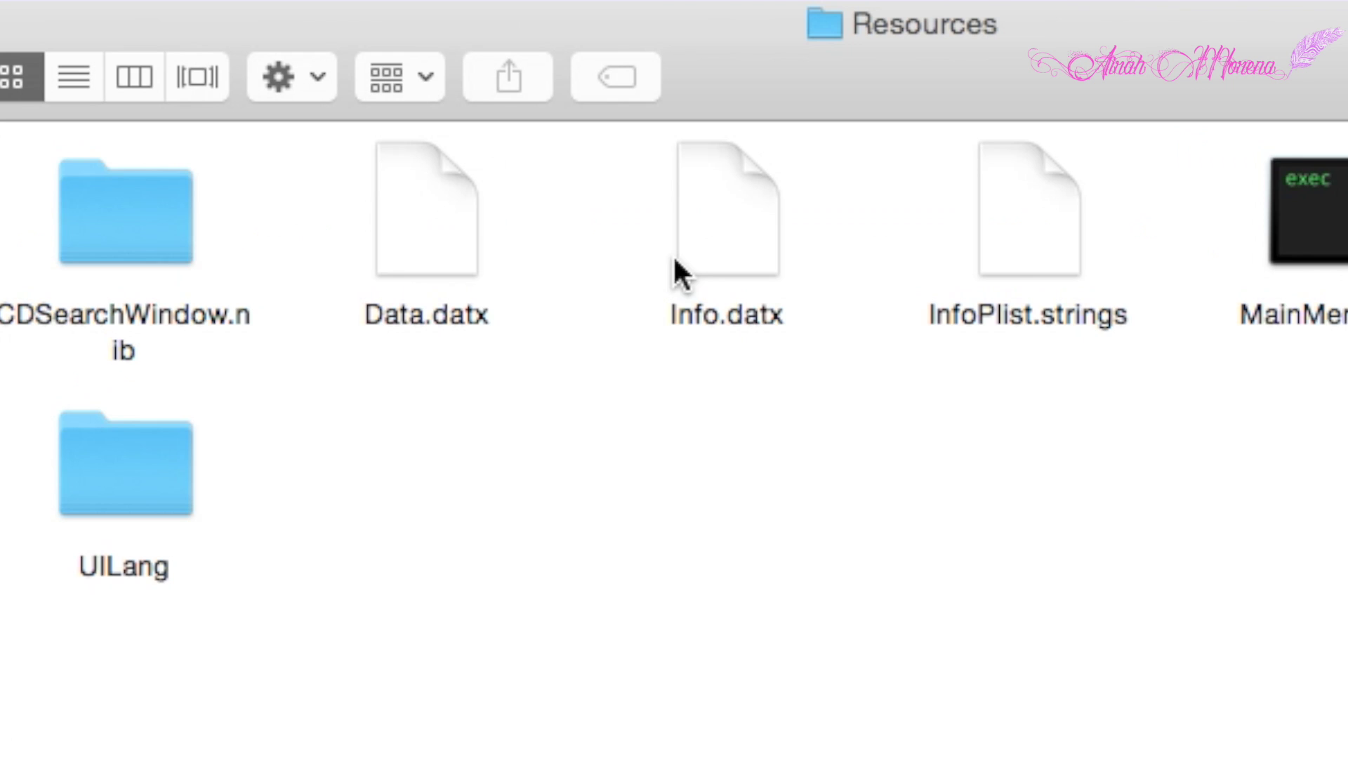
click(496, 190)
right_click(494, 186)
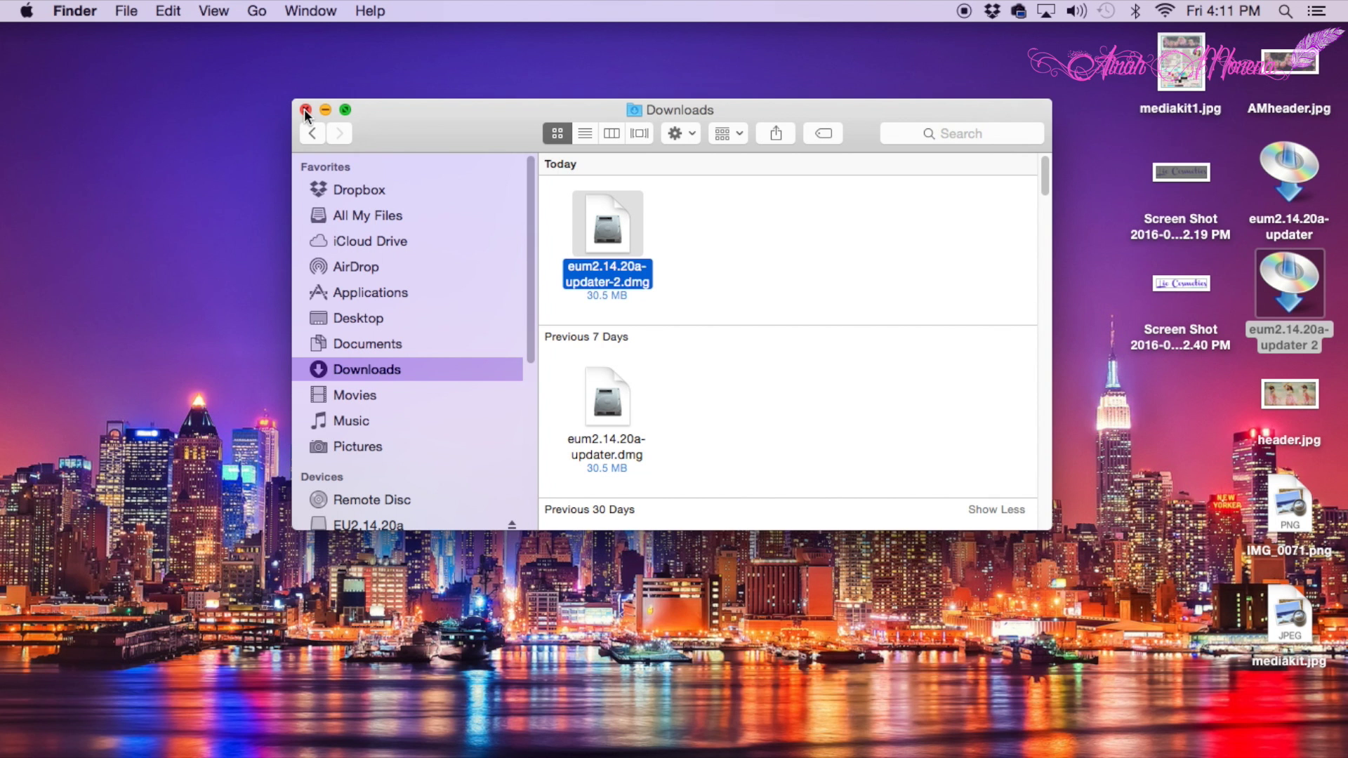
click(306, 117)
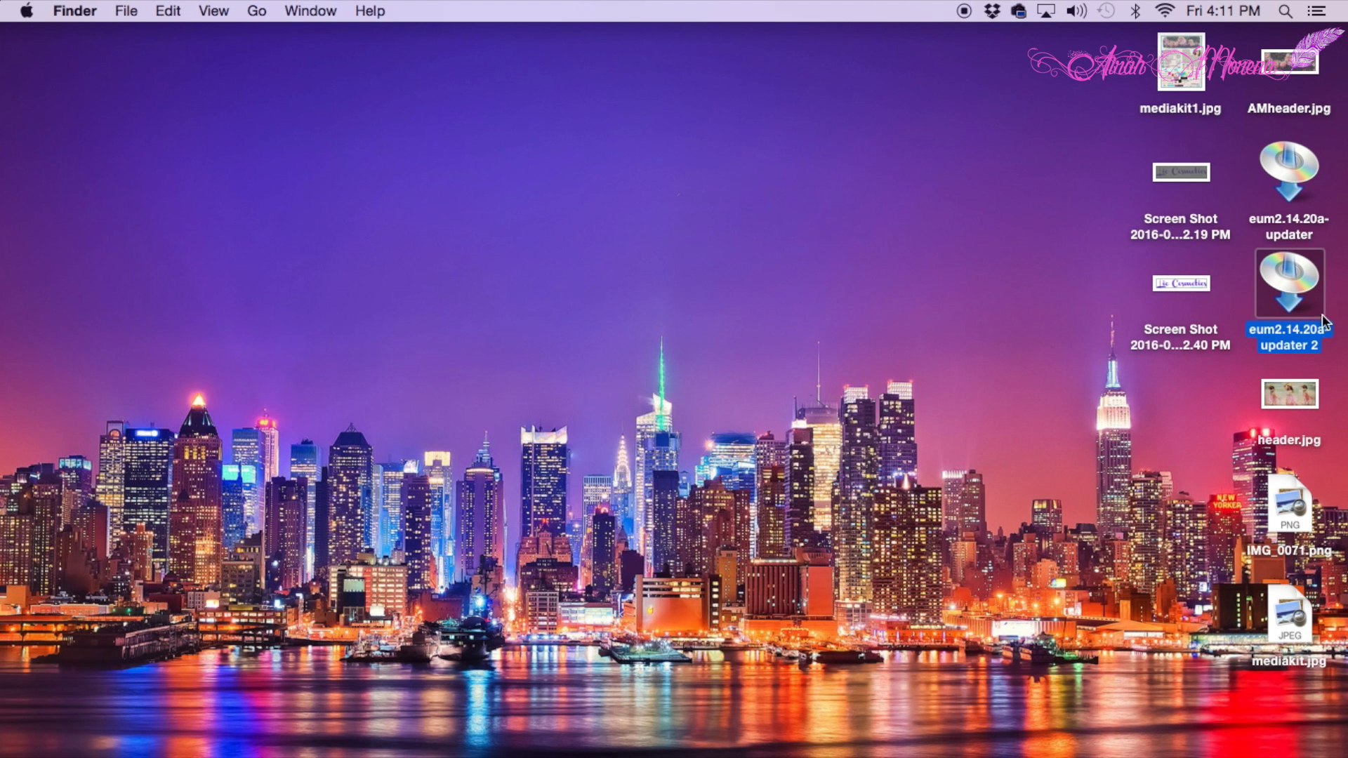
- Launch updater 2, confirm opening it, and install with USA, Canada, Latin America / United States
double_click(1303, 277)
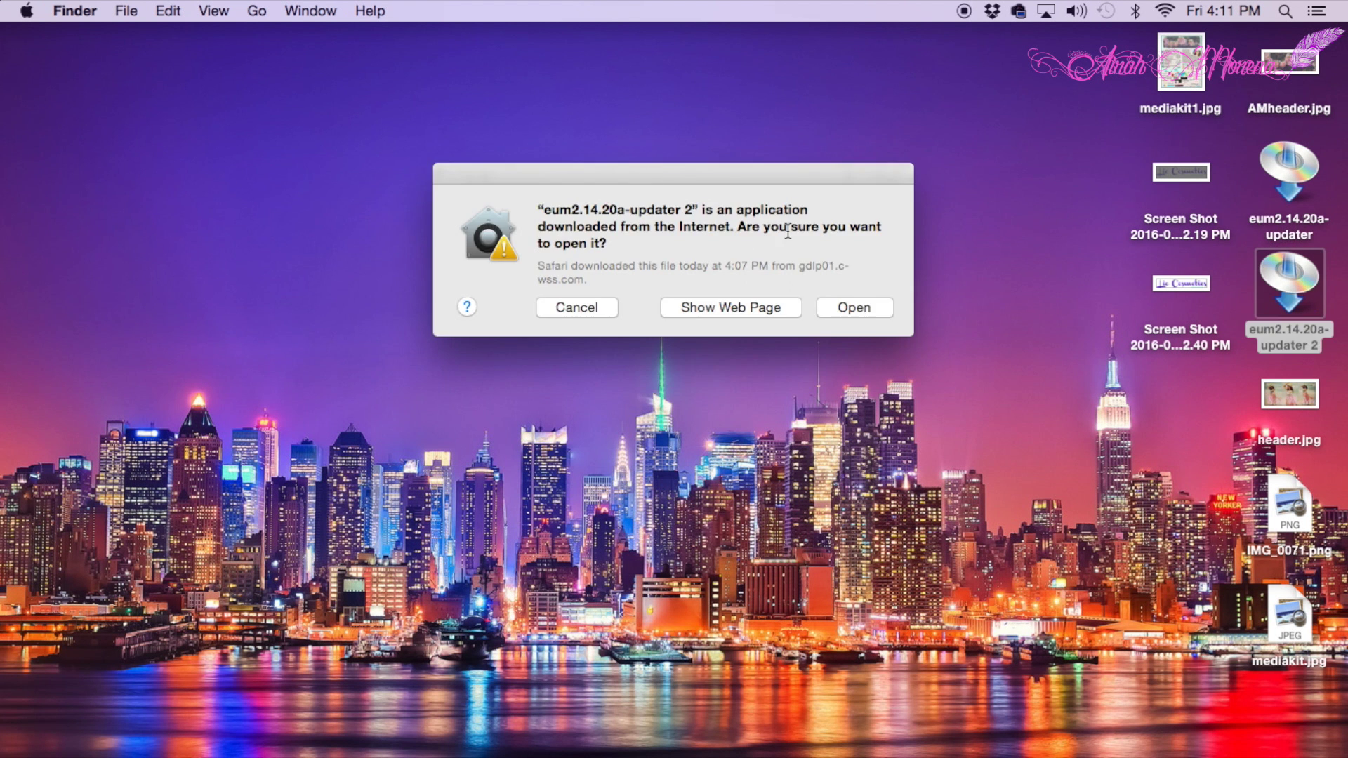
click(833, 314)
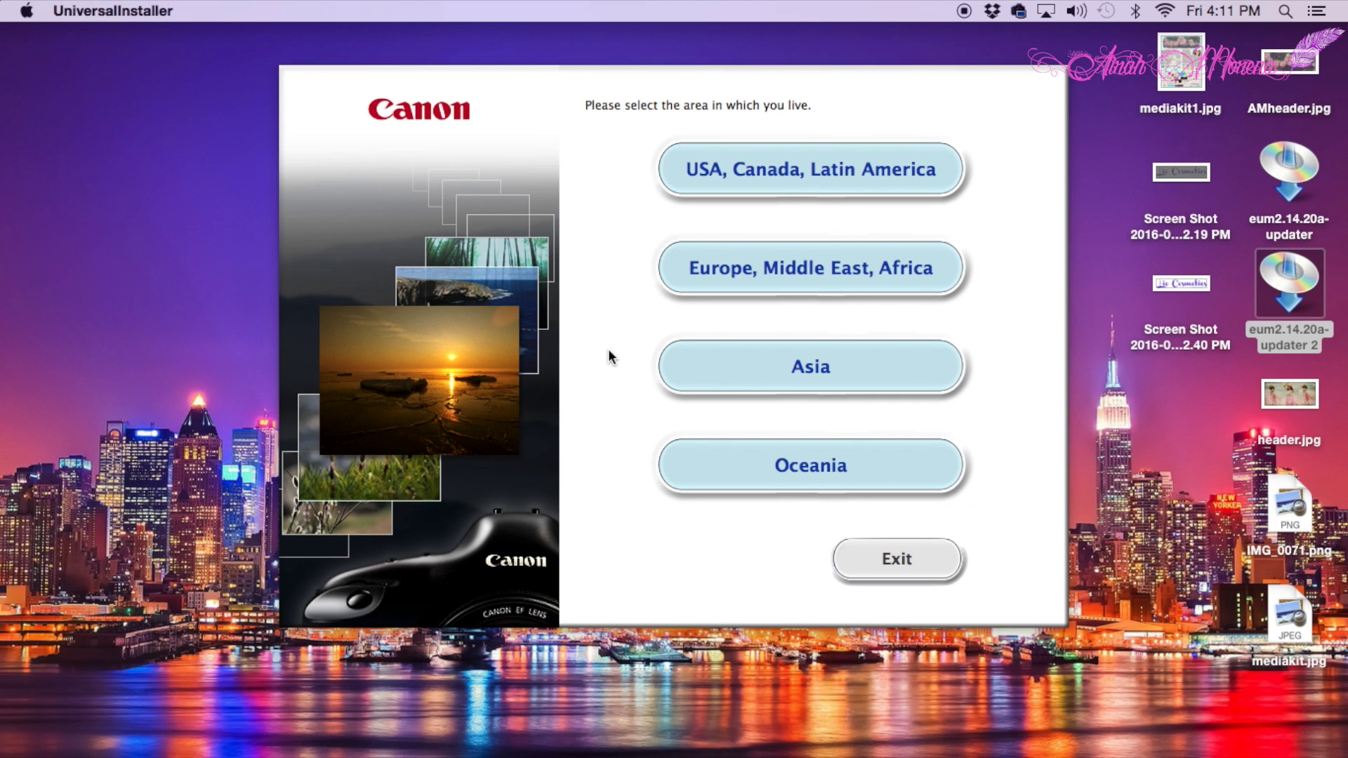
click(825, 168)
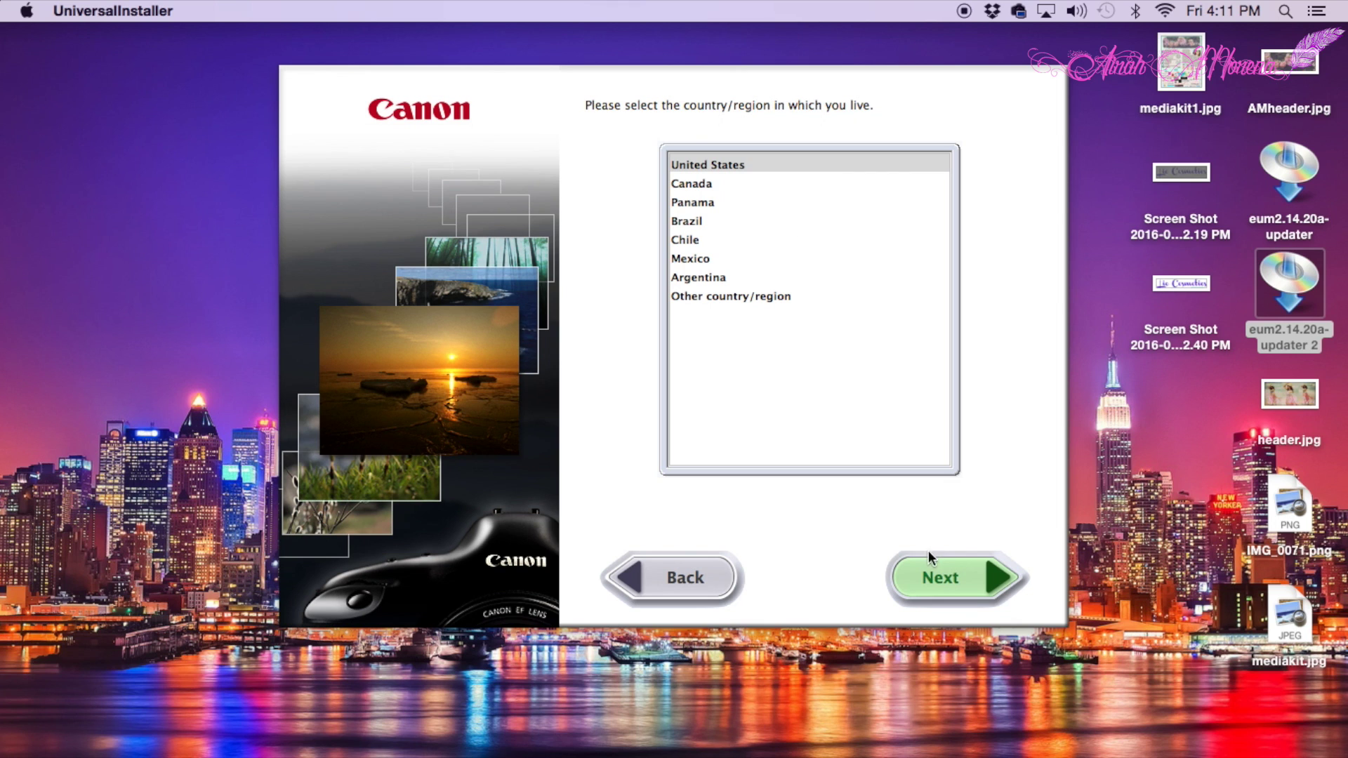
click(943, 580)
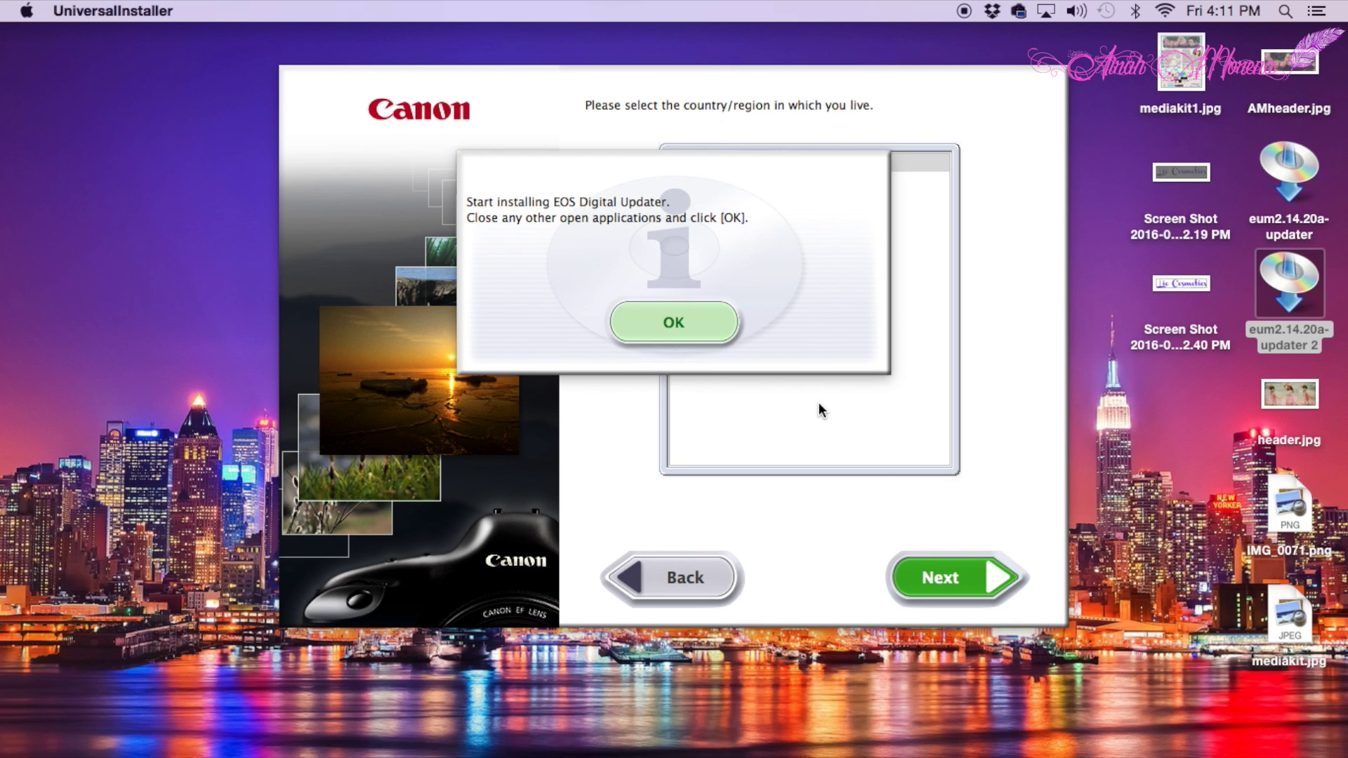
click(679, 320)
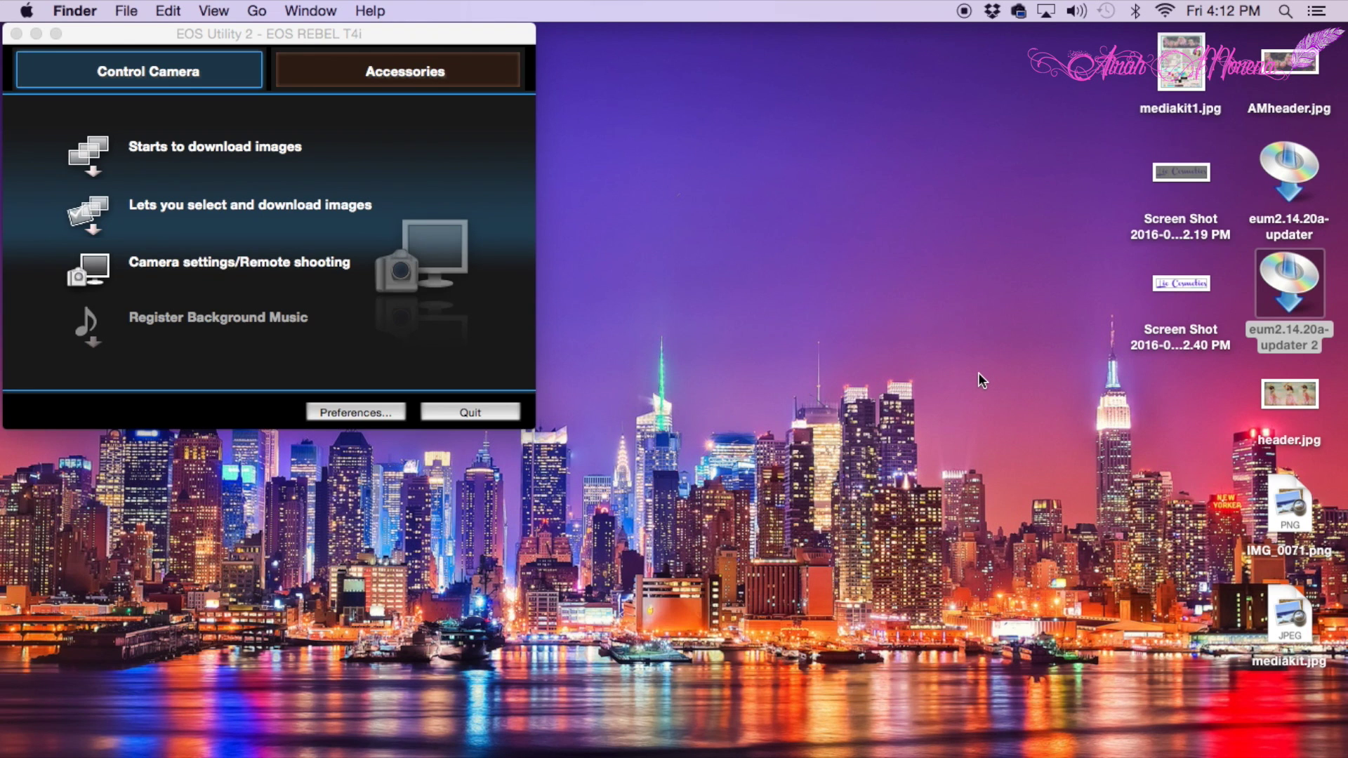
- Open Camera settings/Remote shooting for the EOS REBEL T4i and start Live View shooting
click(233, 269)
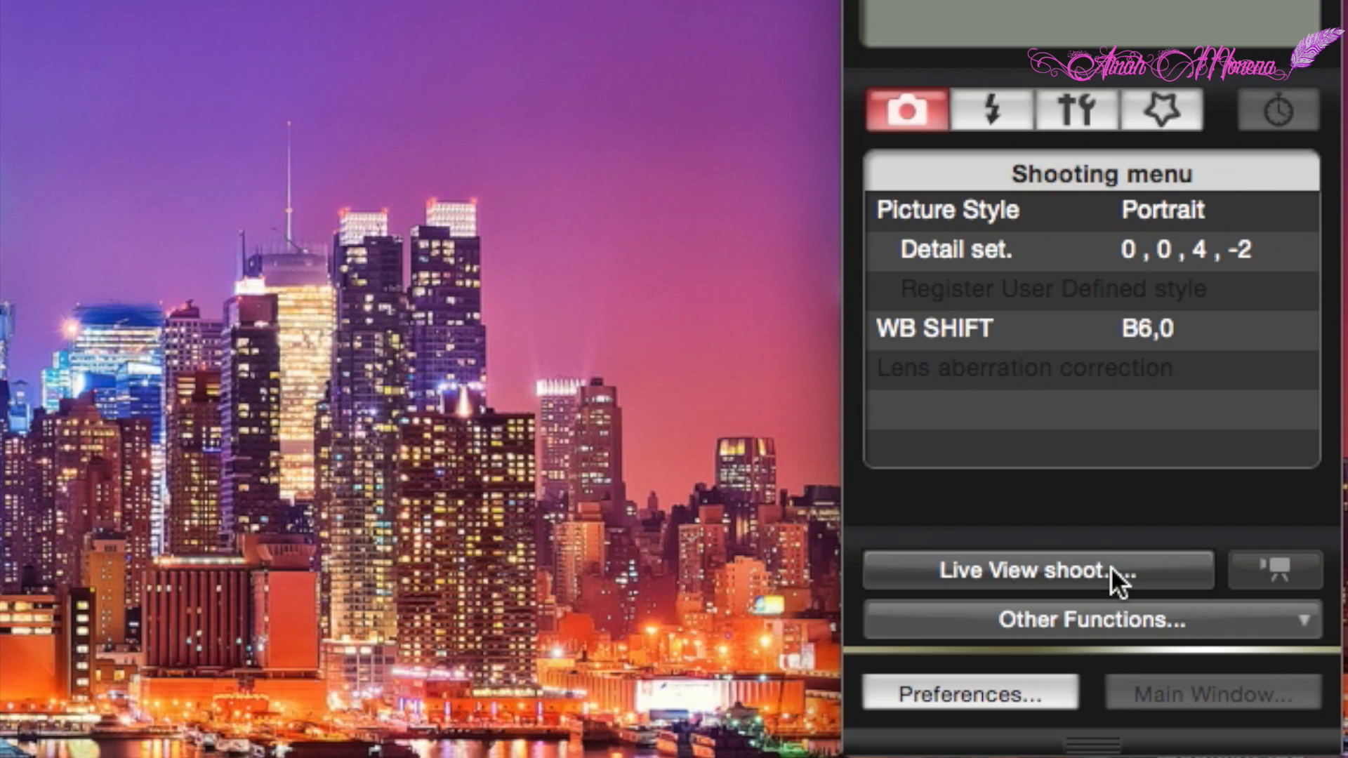
click(1112, 567)
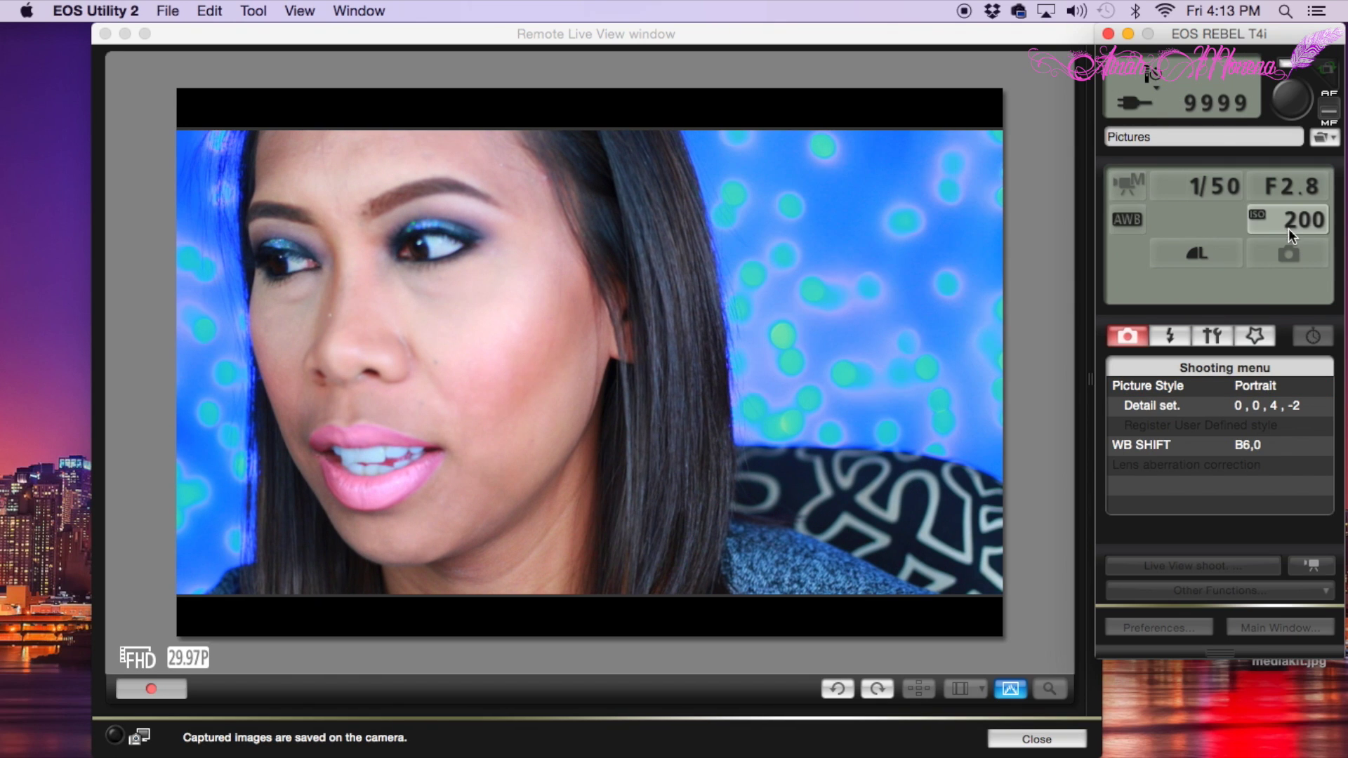
click(1287, 222)
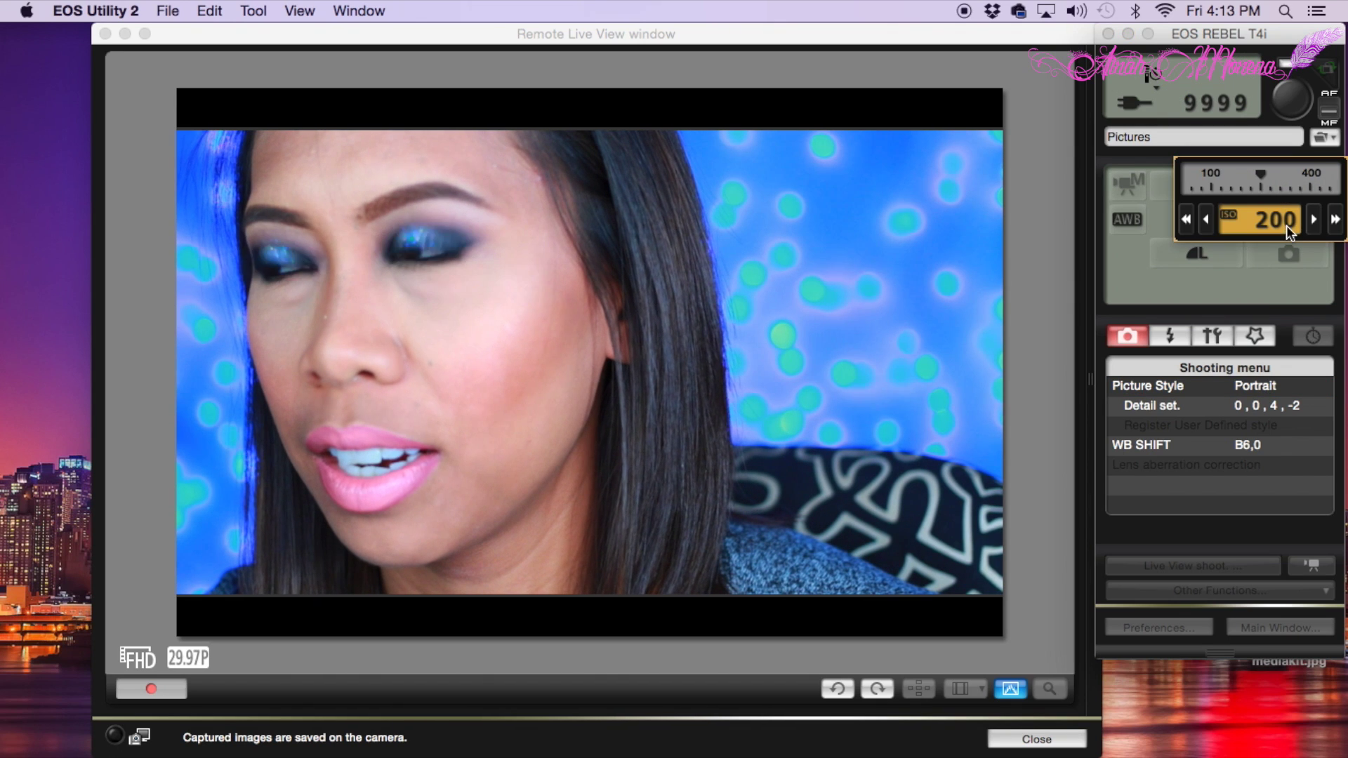
click(1208, 221)
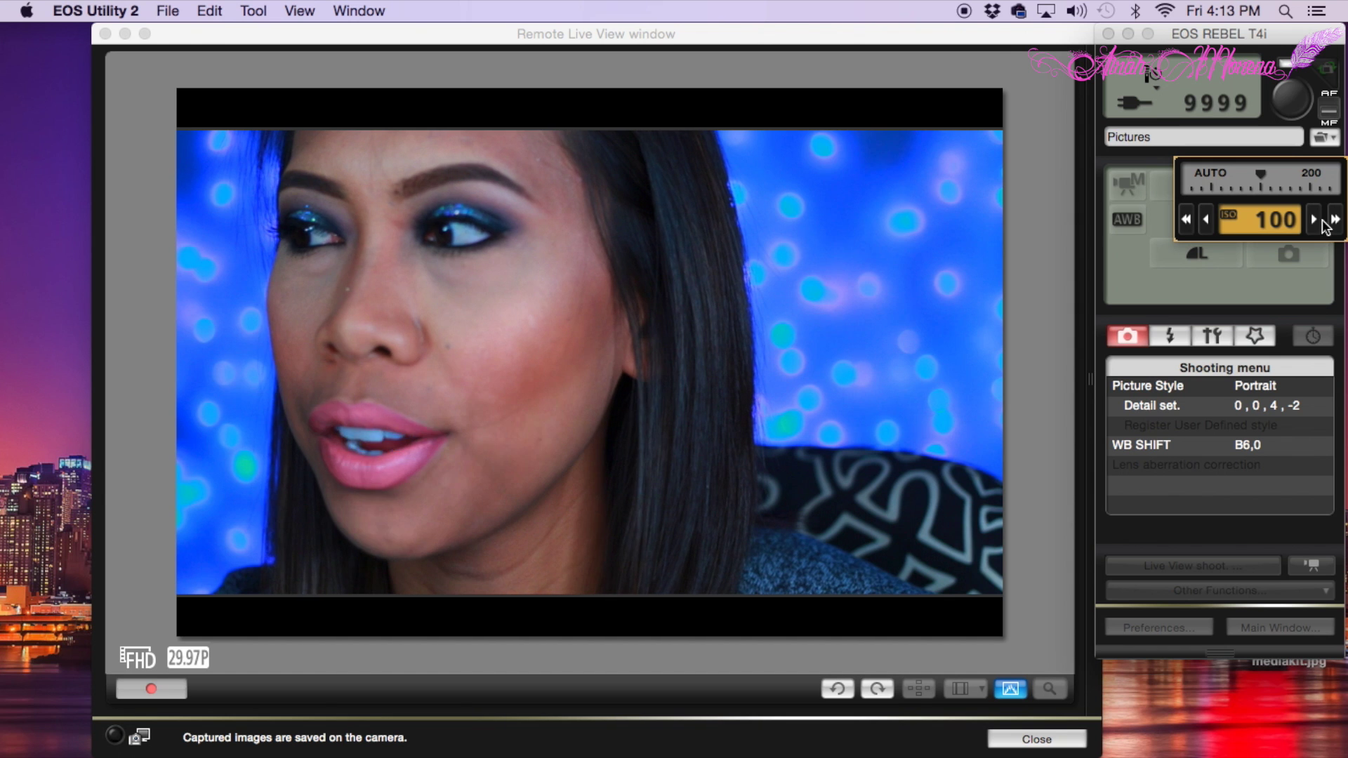
click(1315, 220)
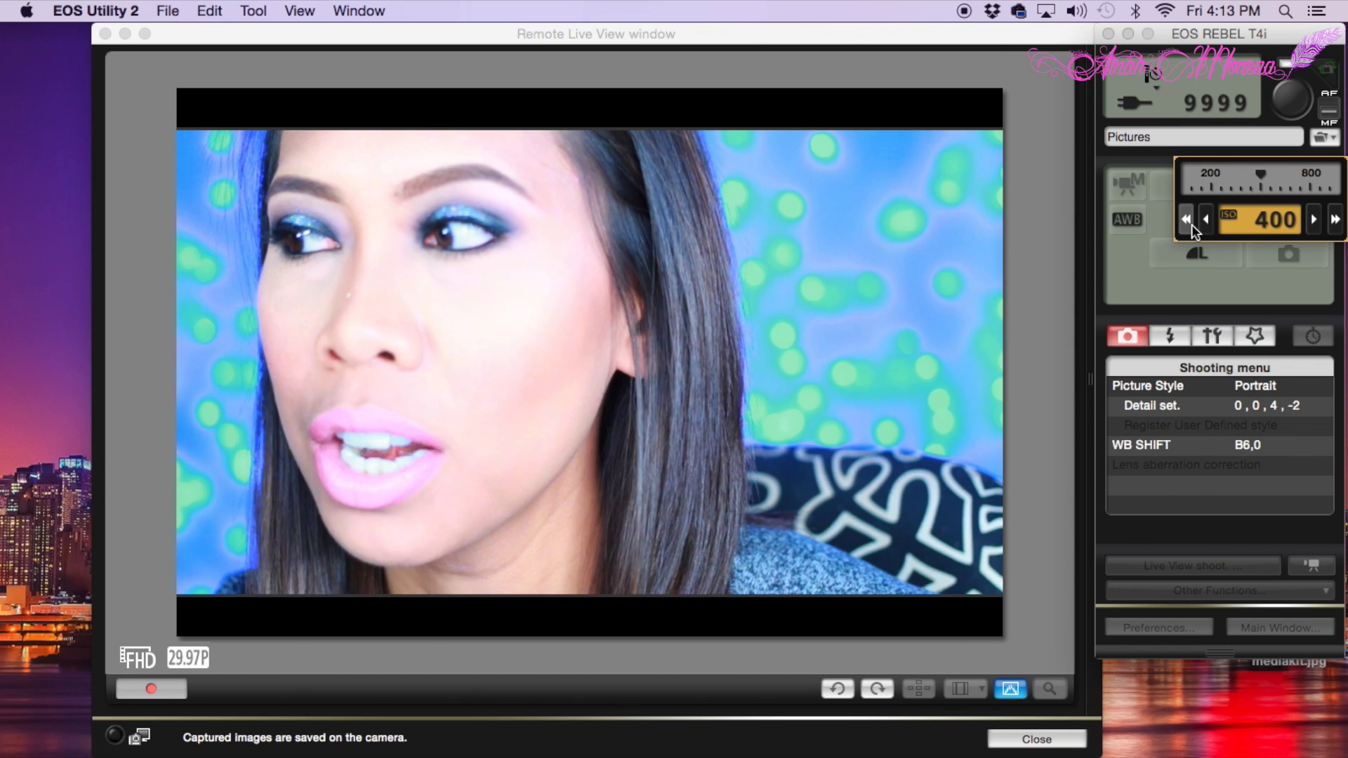
click(1209, 220)
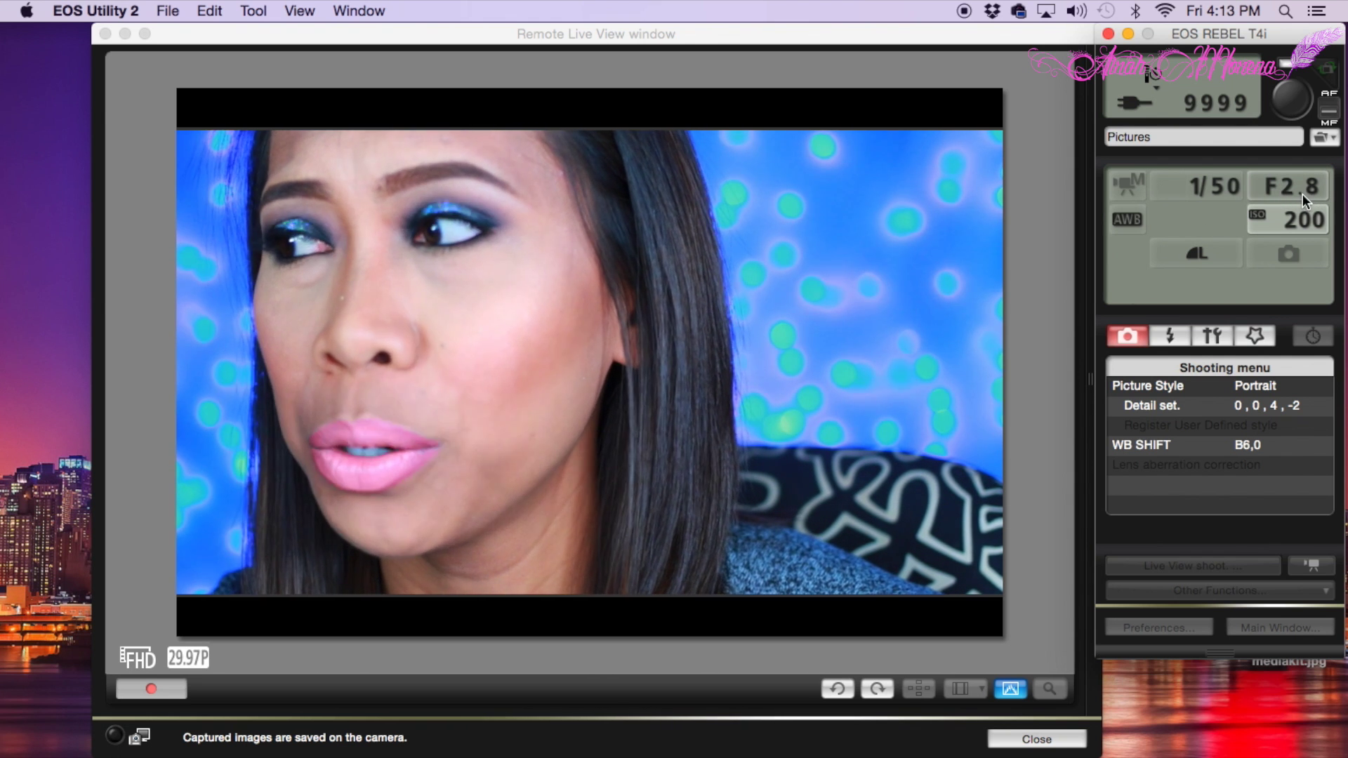
click(1212, 188)
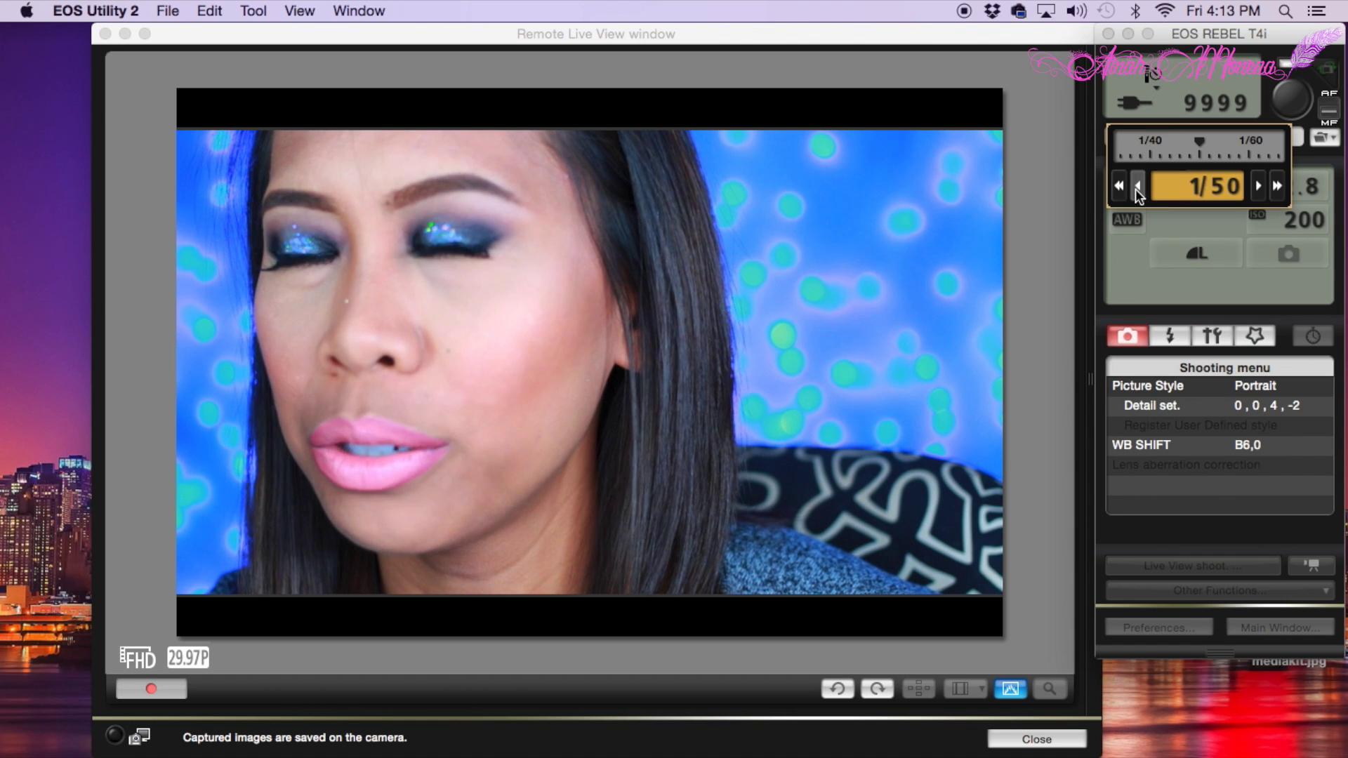
click(1139, 187)
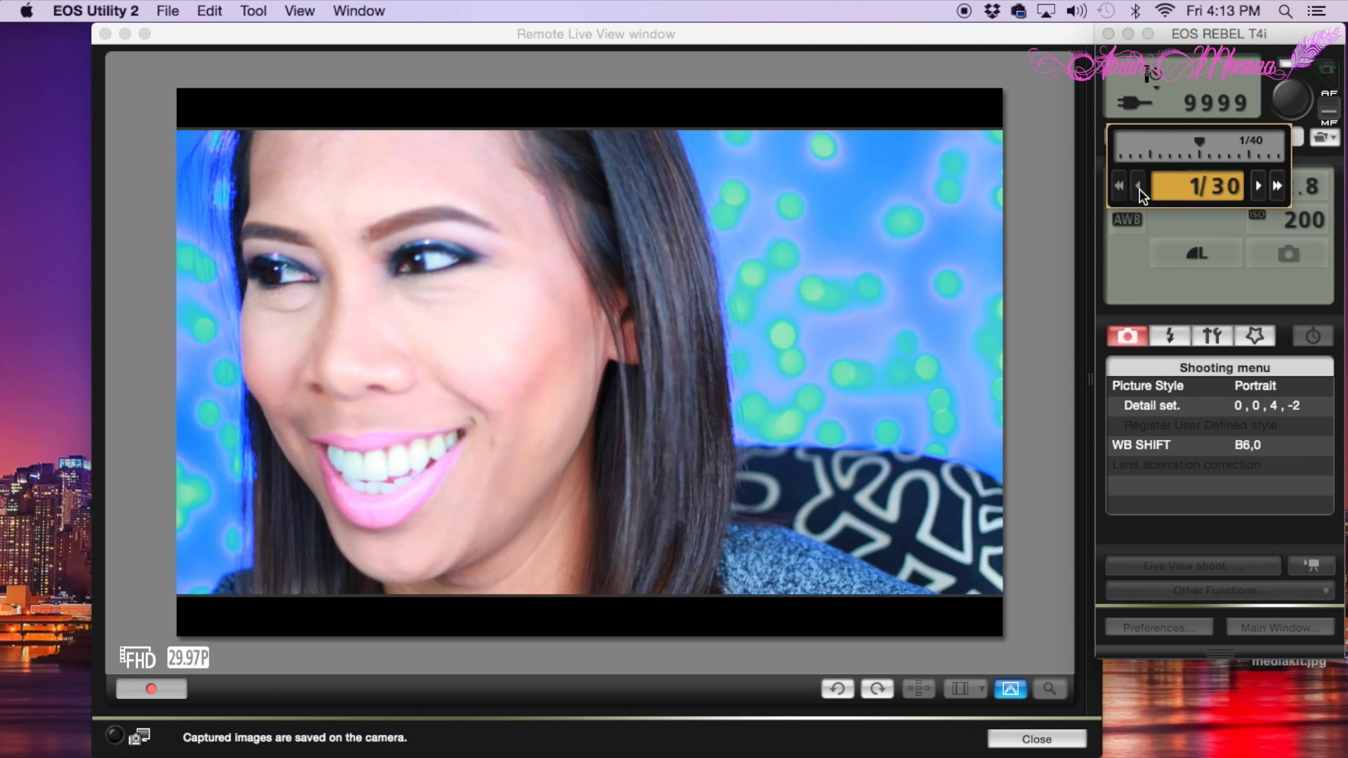
click(1260, 189)
click(1260, 188)
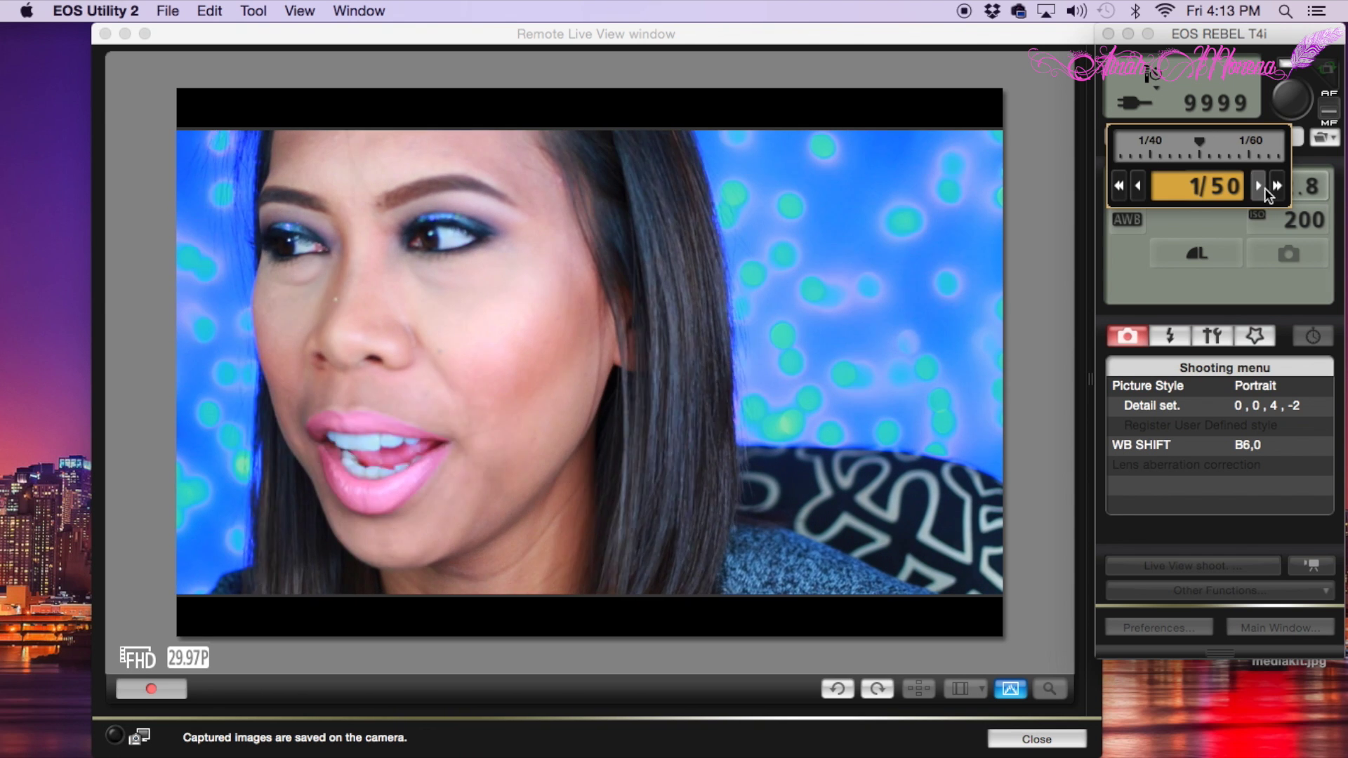
click(1254, 189)
click(1254, 189)
click(1253, 188)
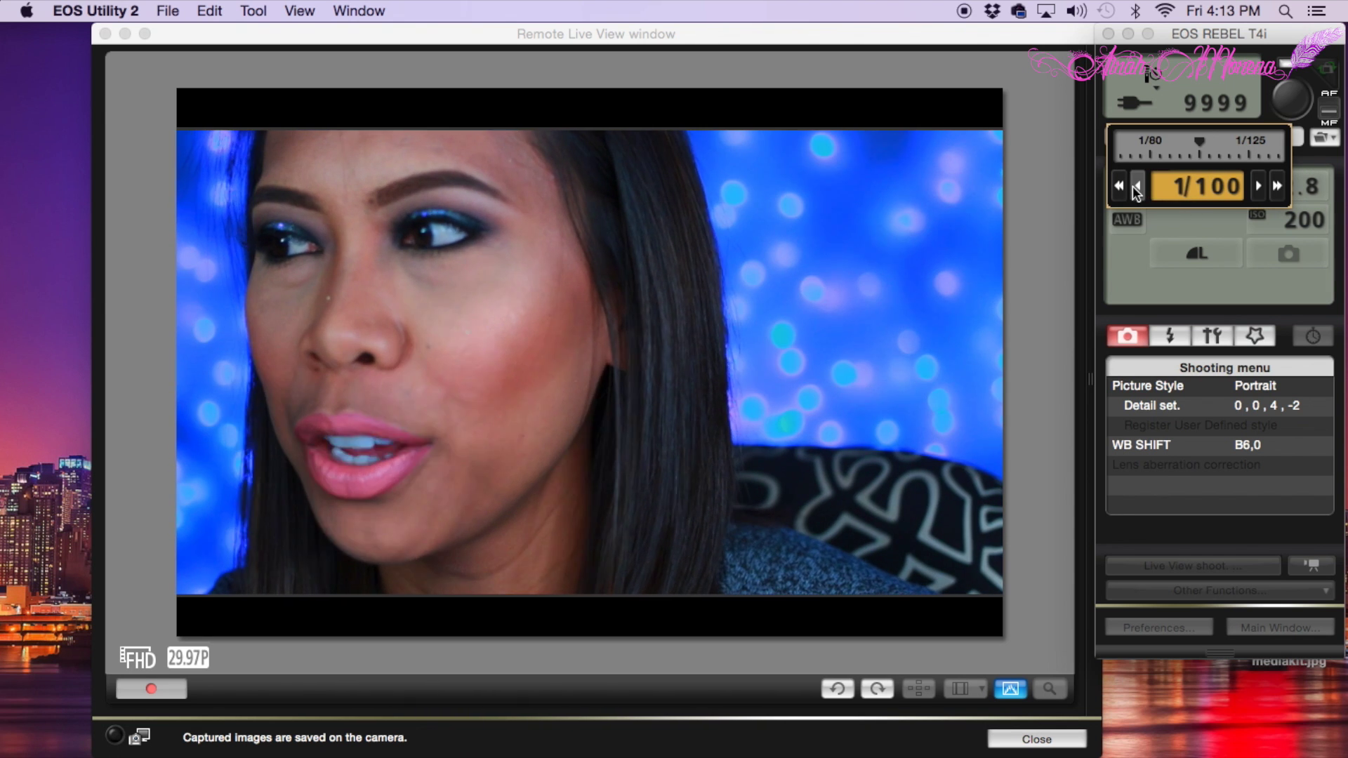
click(1135, 187)
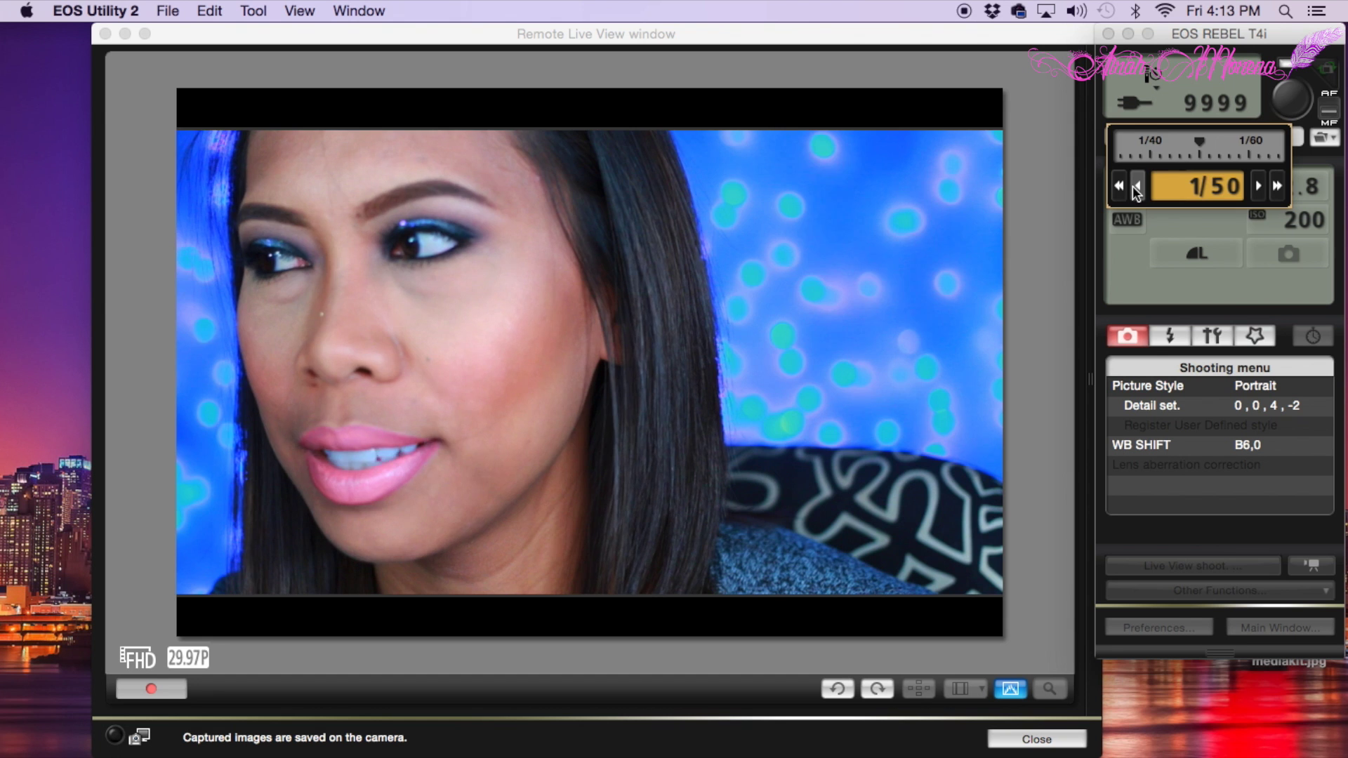
click(1226, 288)
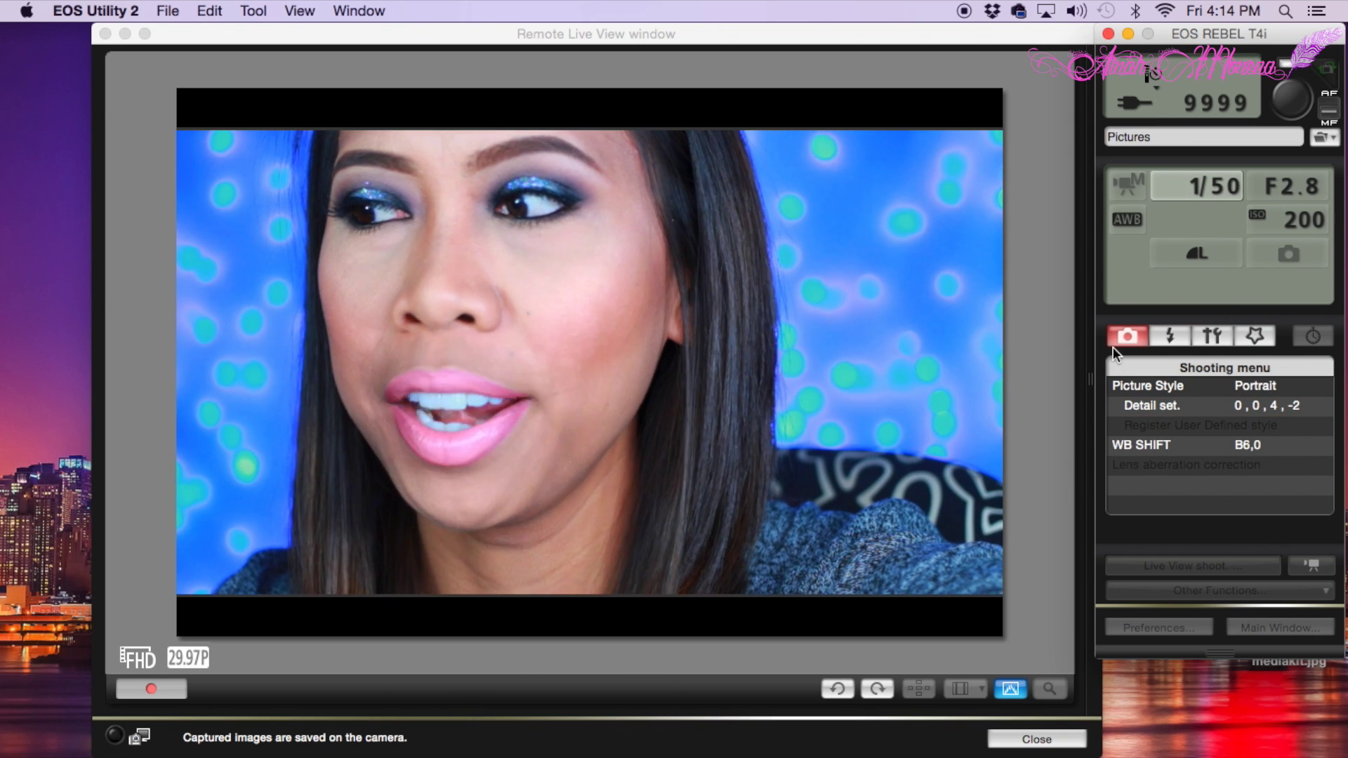
- Set Focus to FlexiZone - Multi with the AF zone on the right, then close Zoom View
click(1090, 385)
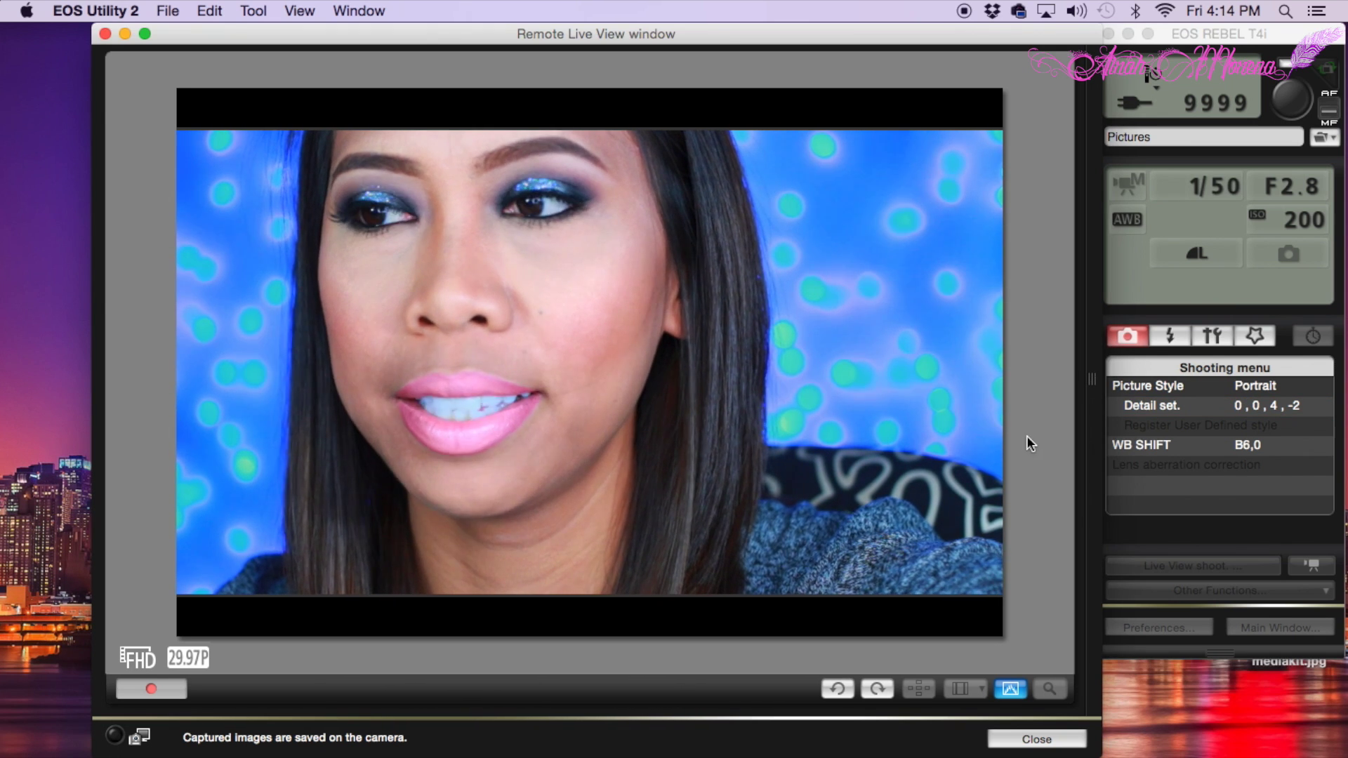
click(1092, 380)
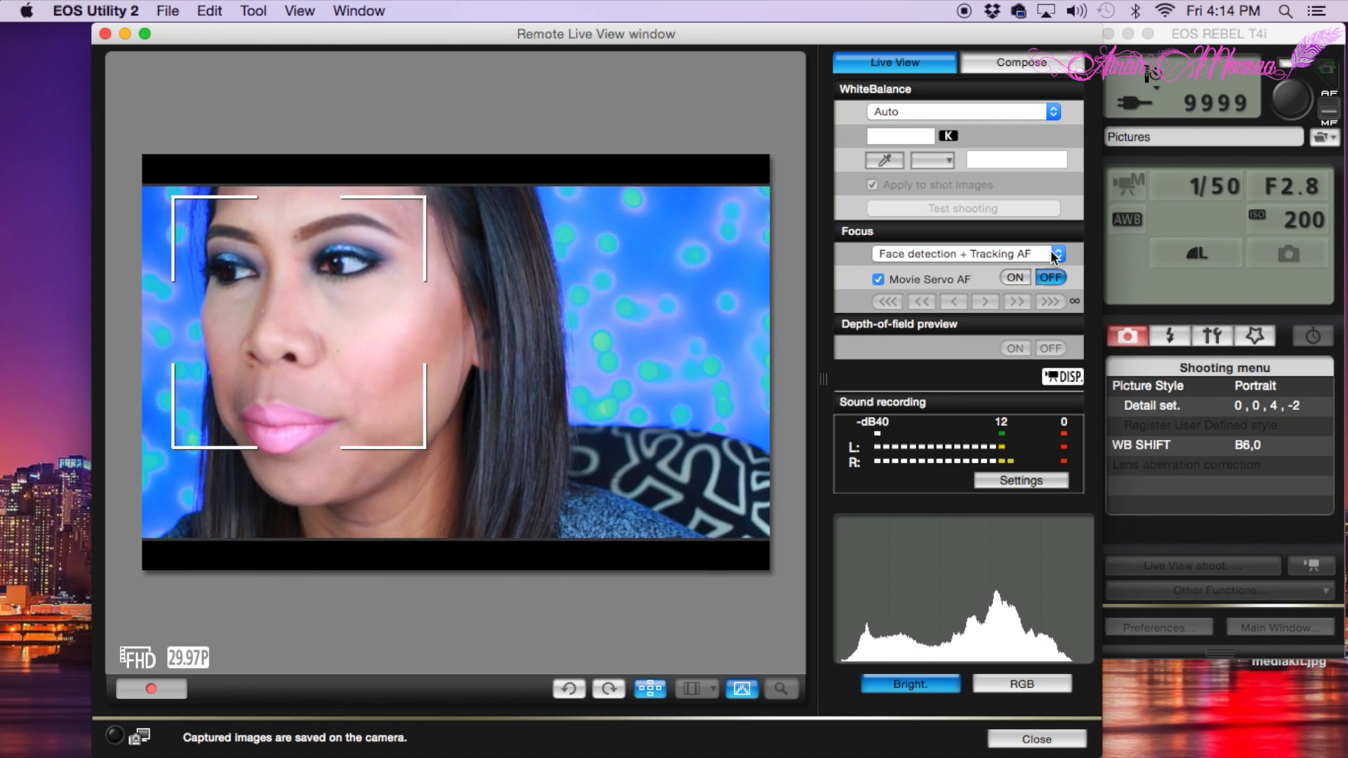
click(1054, 254)
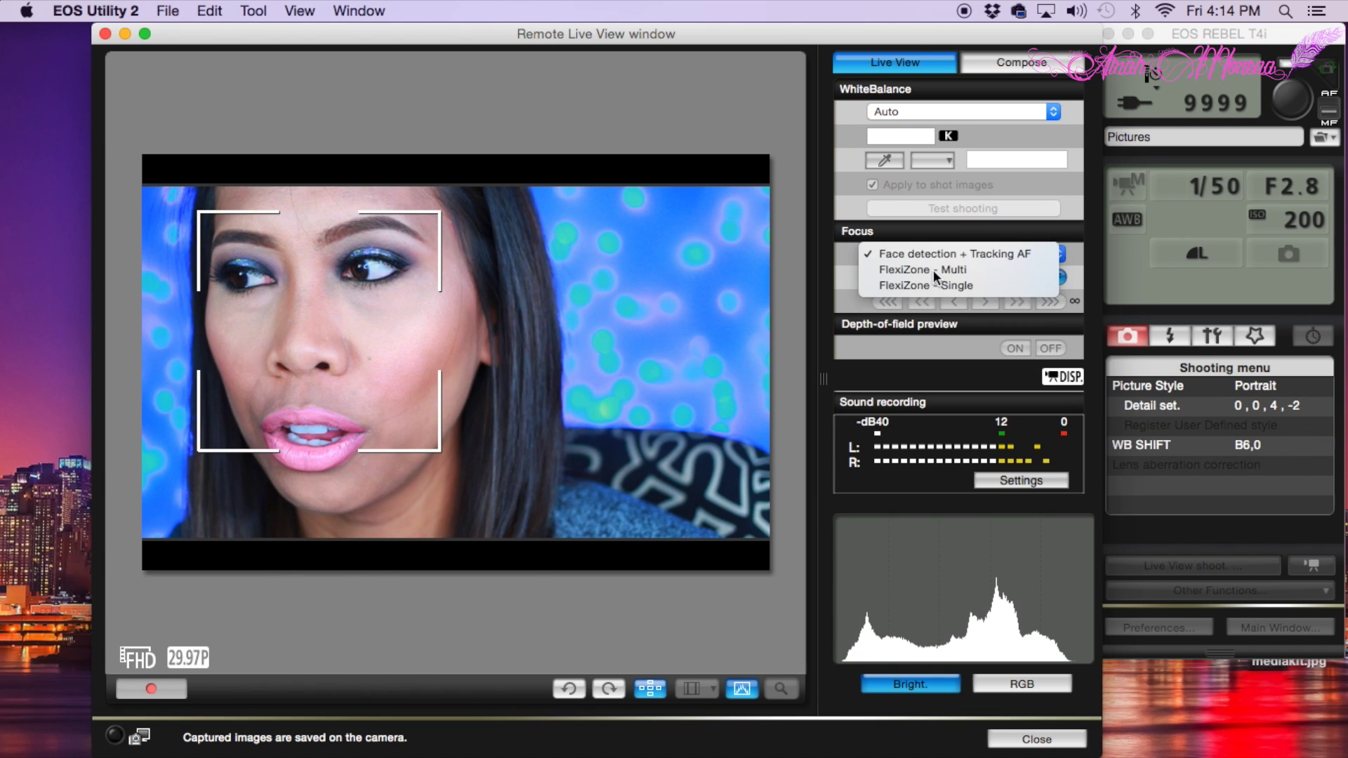
click(934, 270)
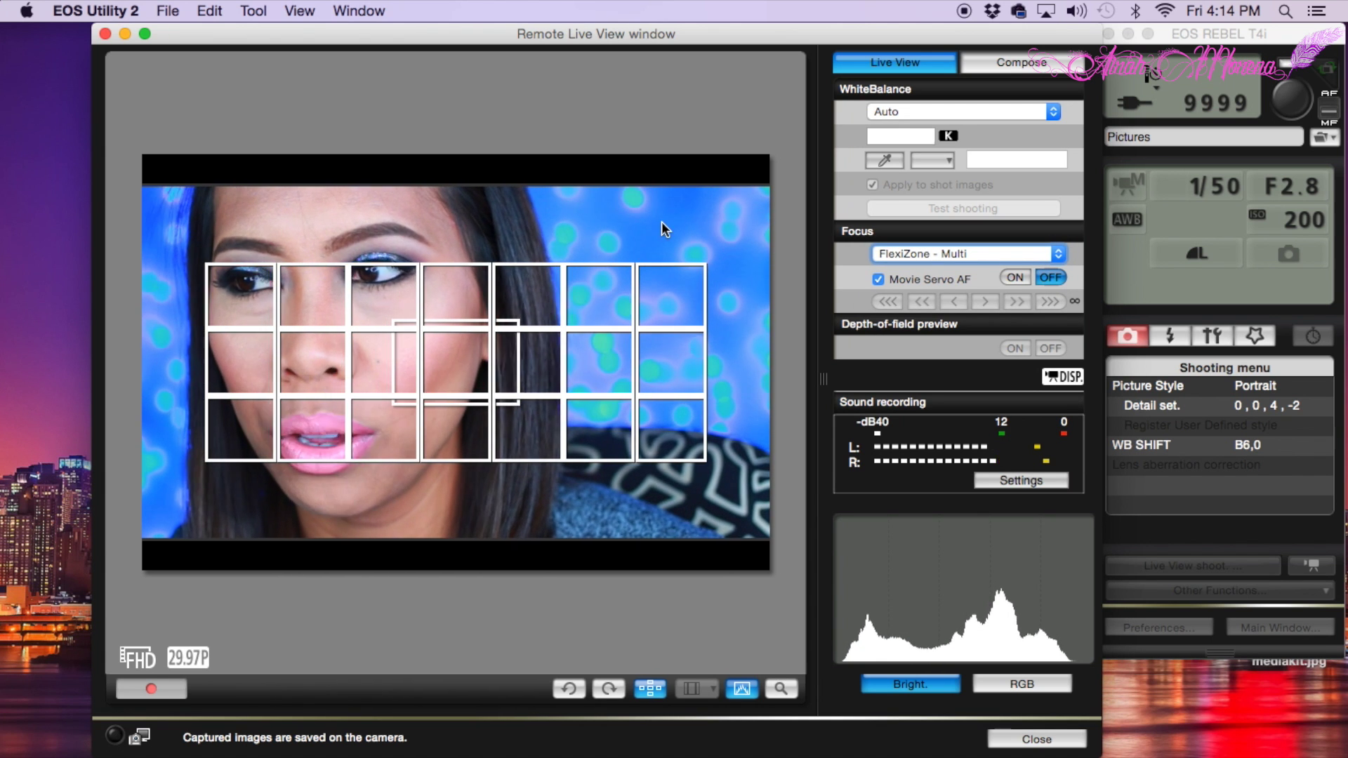
click(697, 254)
double_click(698, 253)
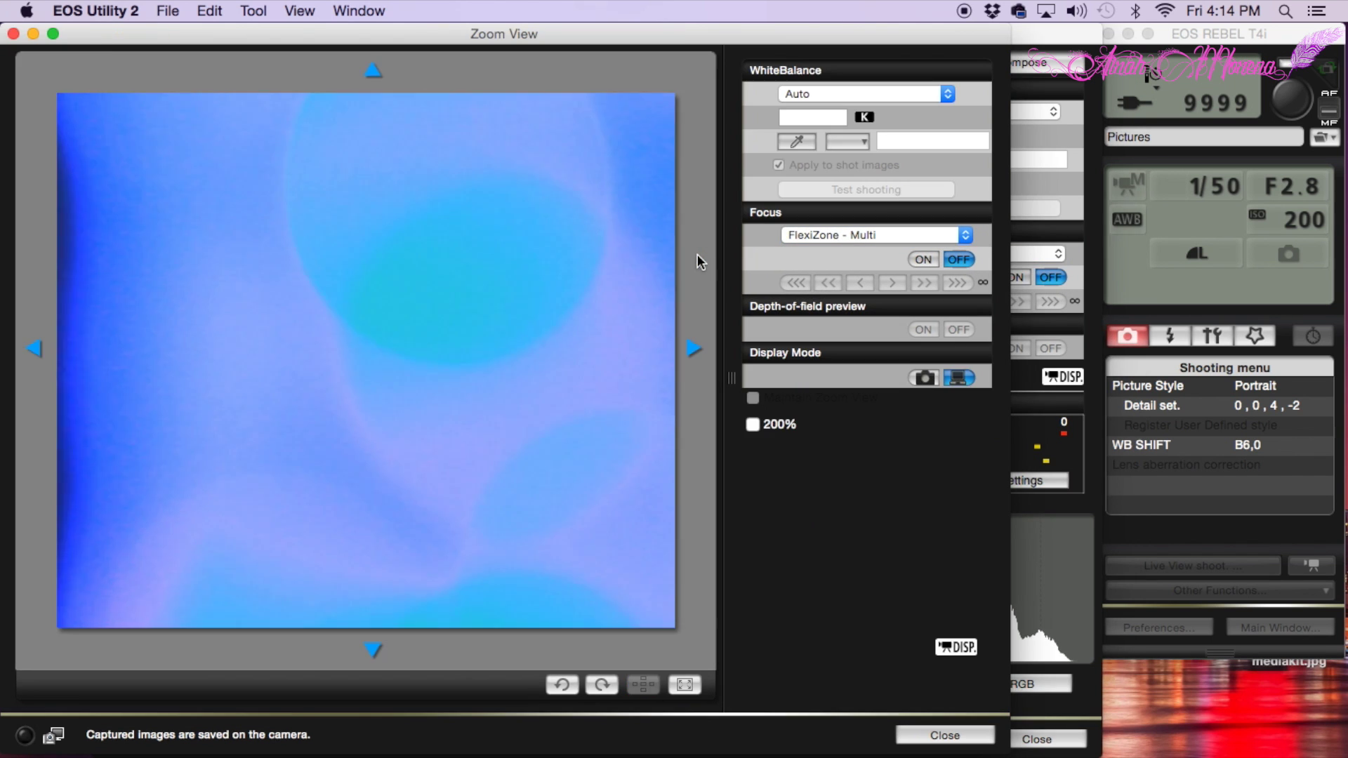
click(945, 738)
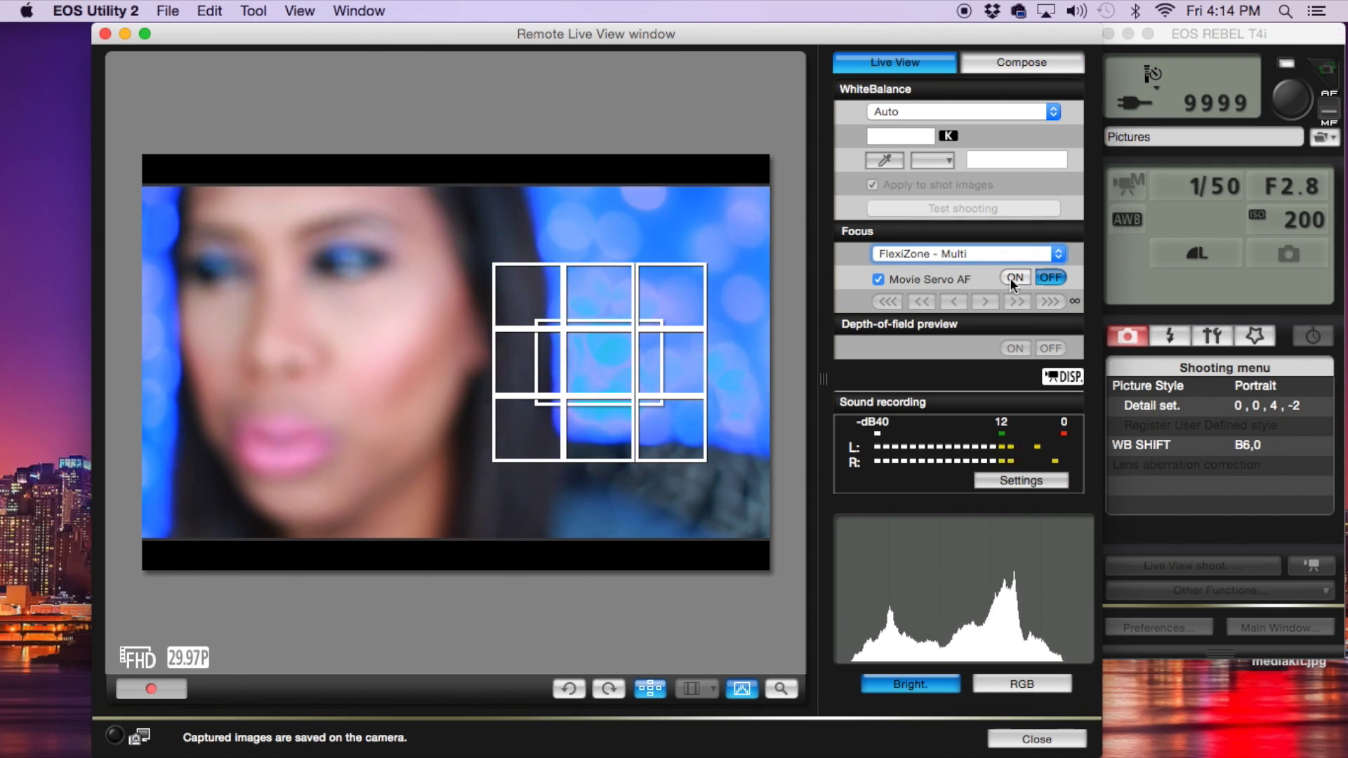
- Turn Movie Servo AF off and set the Focus mode to FlexiZone - Single
click(1010, 277)
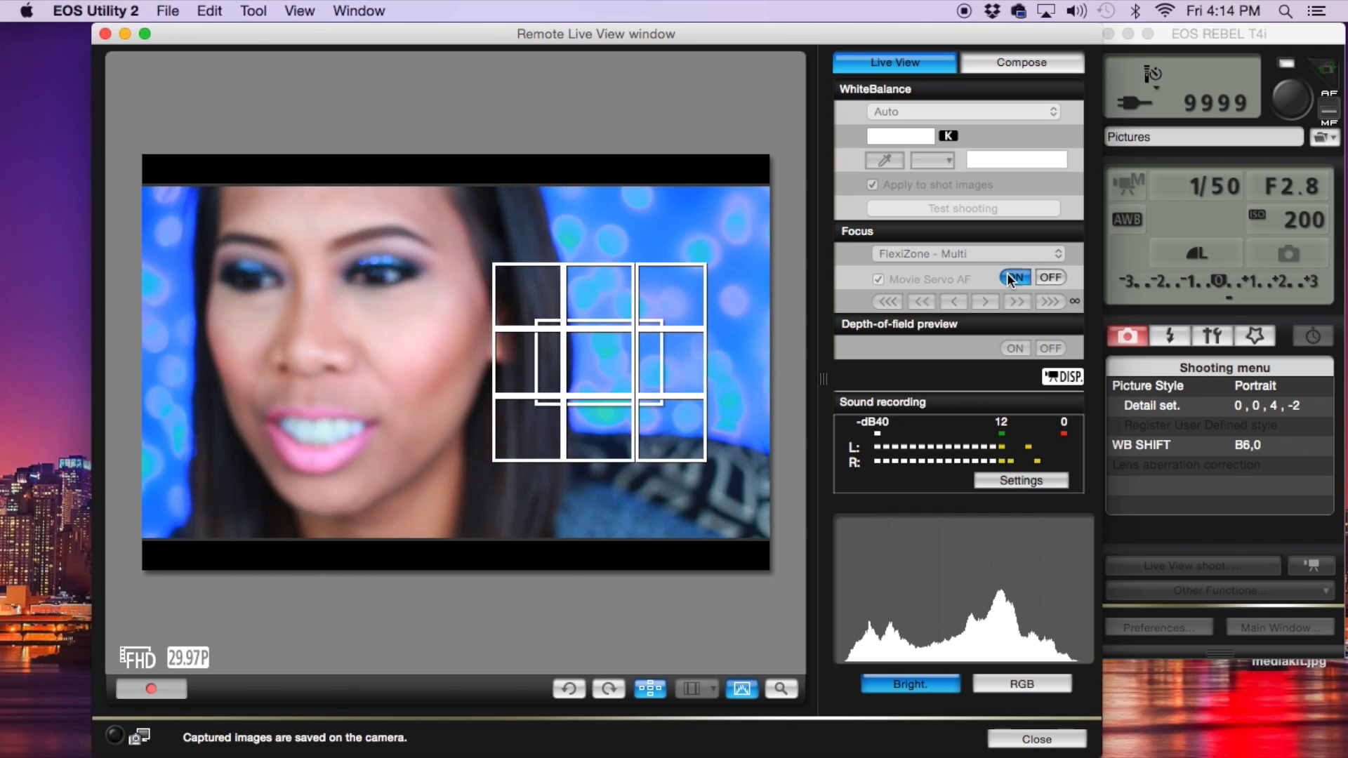
click(1050, 279)
click(1057, 254)
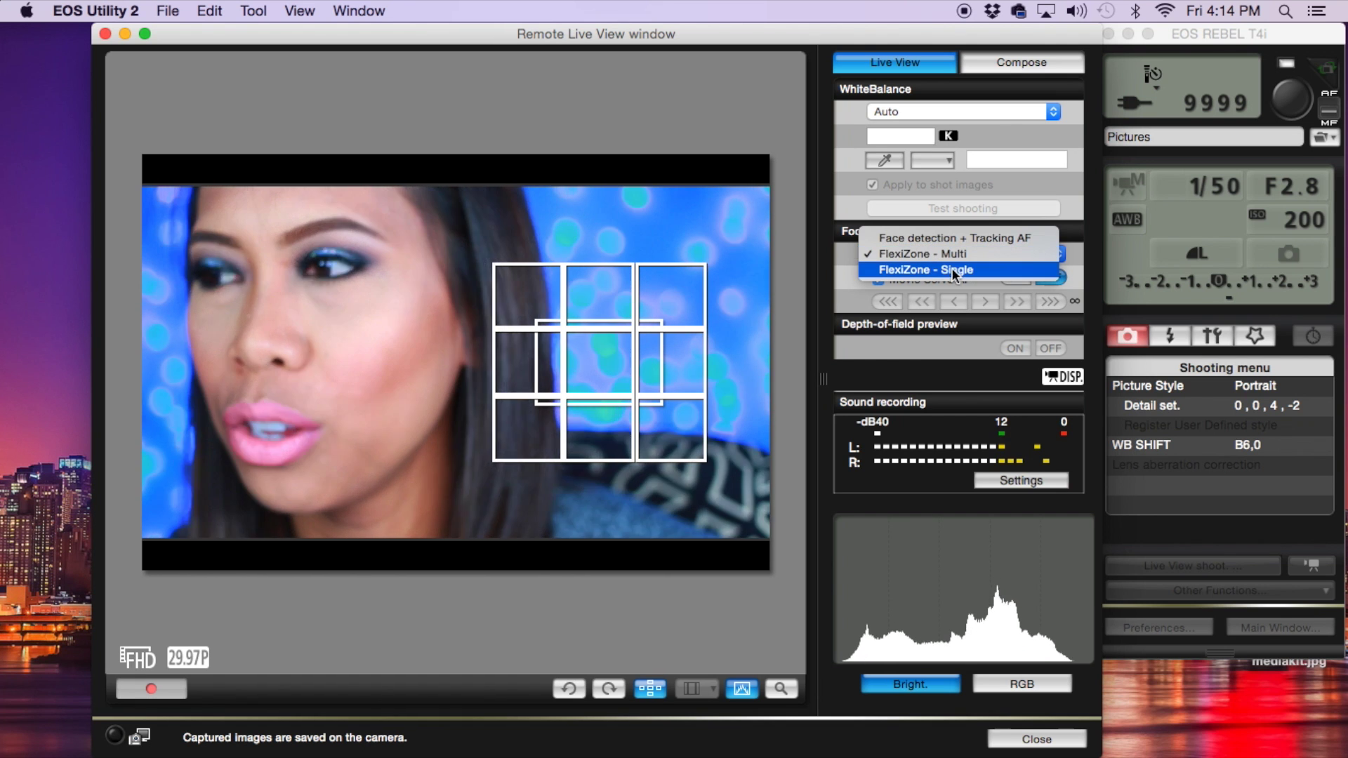
click(916, 269)
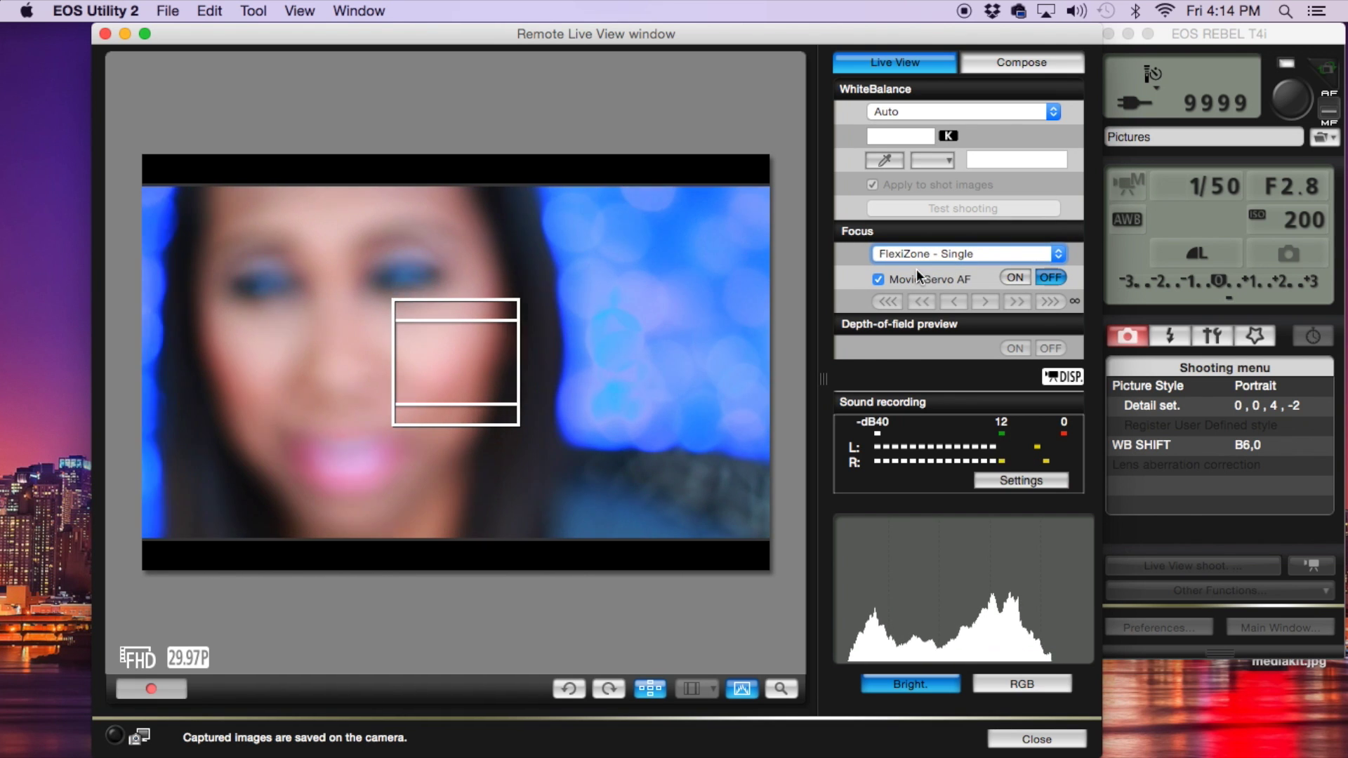
- Move the single AF frame across the eyes, nose, and finally the cheek
click(356, 293)
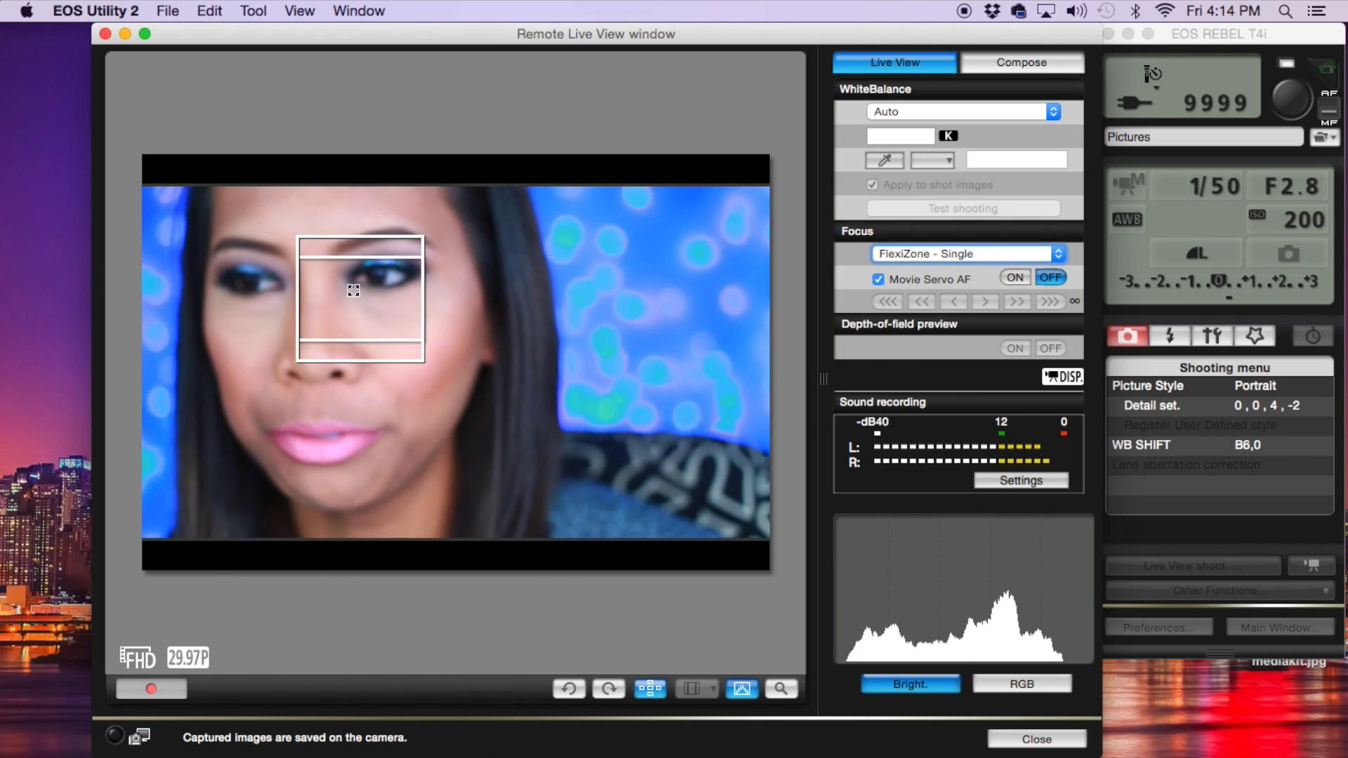
click(310, 356)
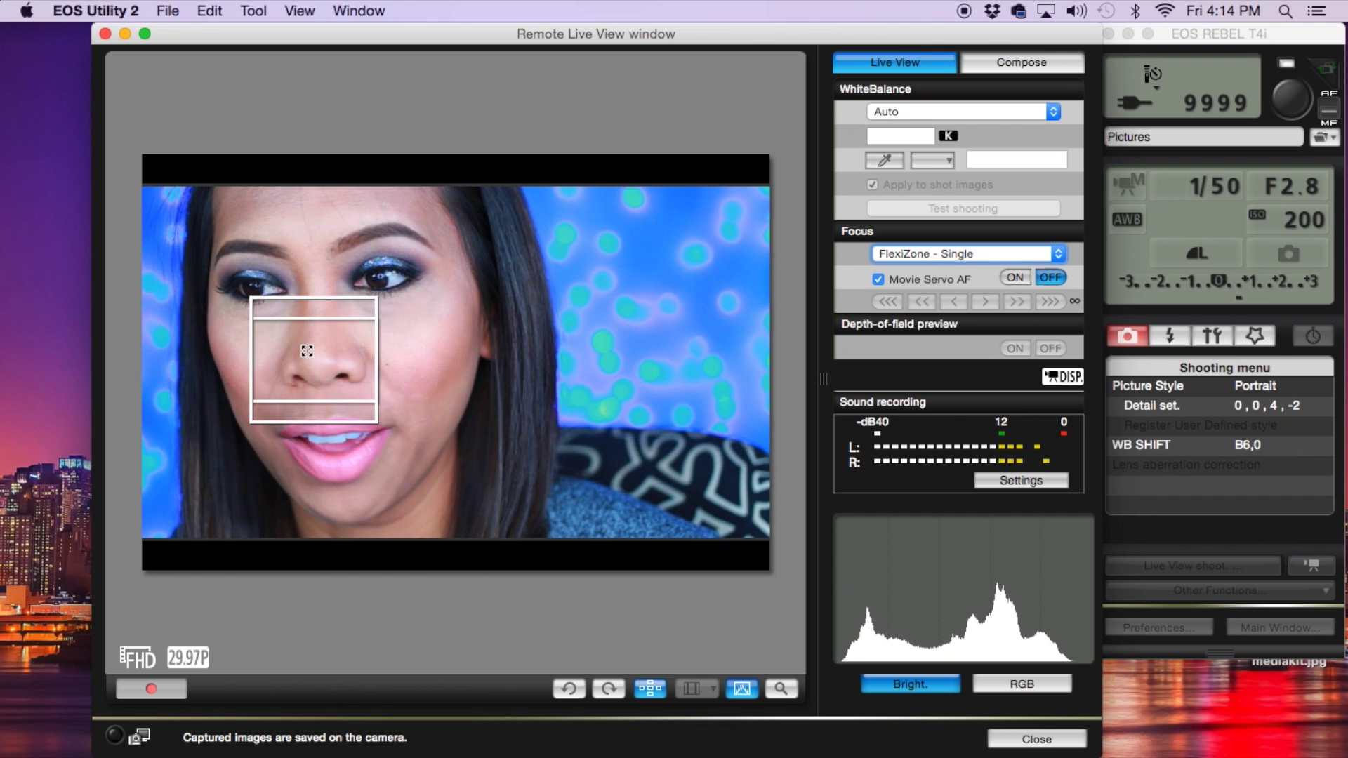
click(447, 351)
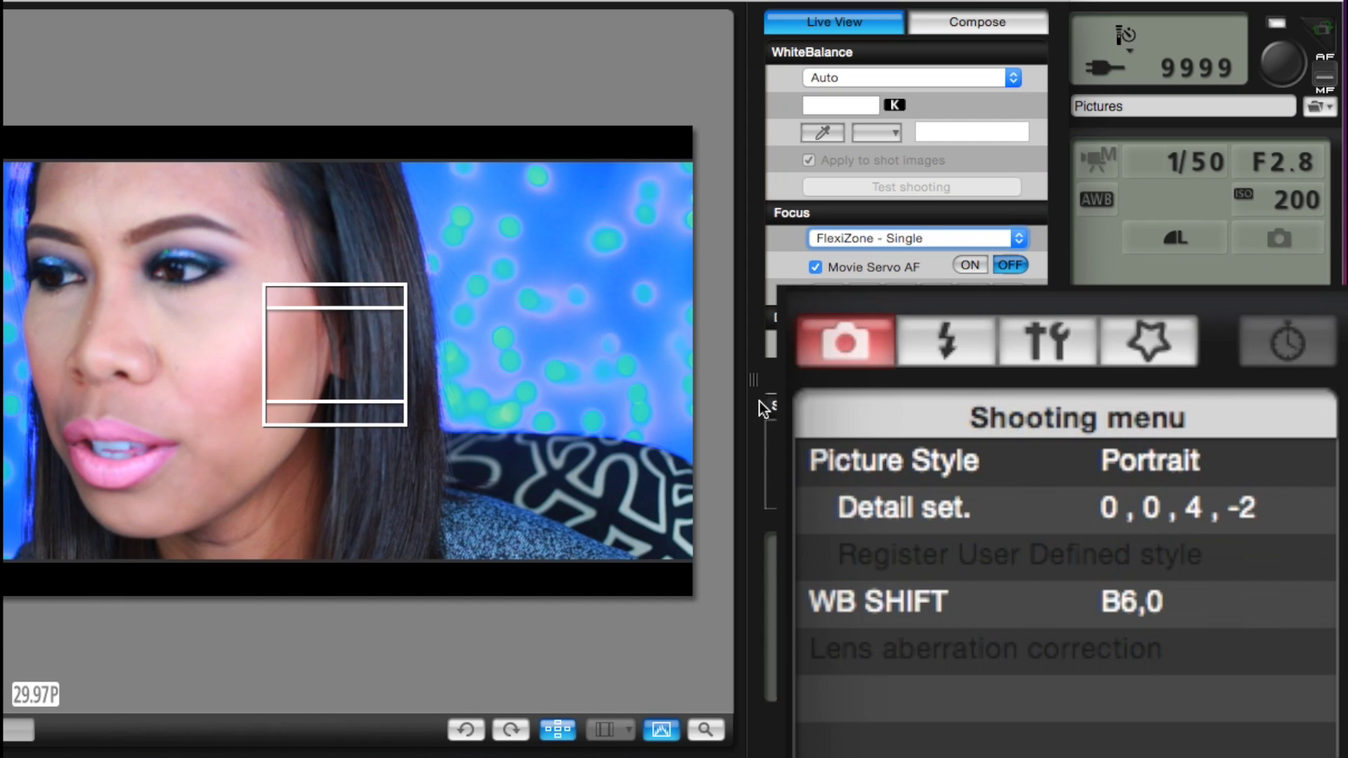
- Collapse the side panel, reselect the Portrait picture style, and open its Detail settings
click(755, 382)
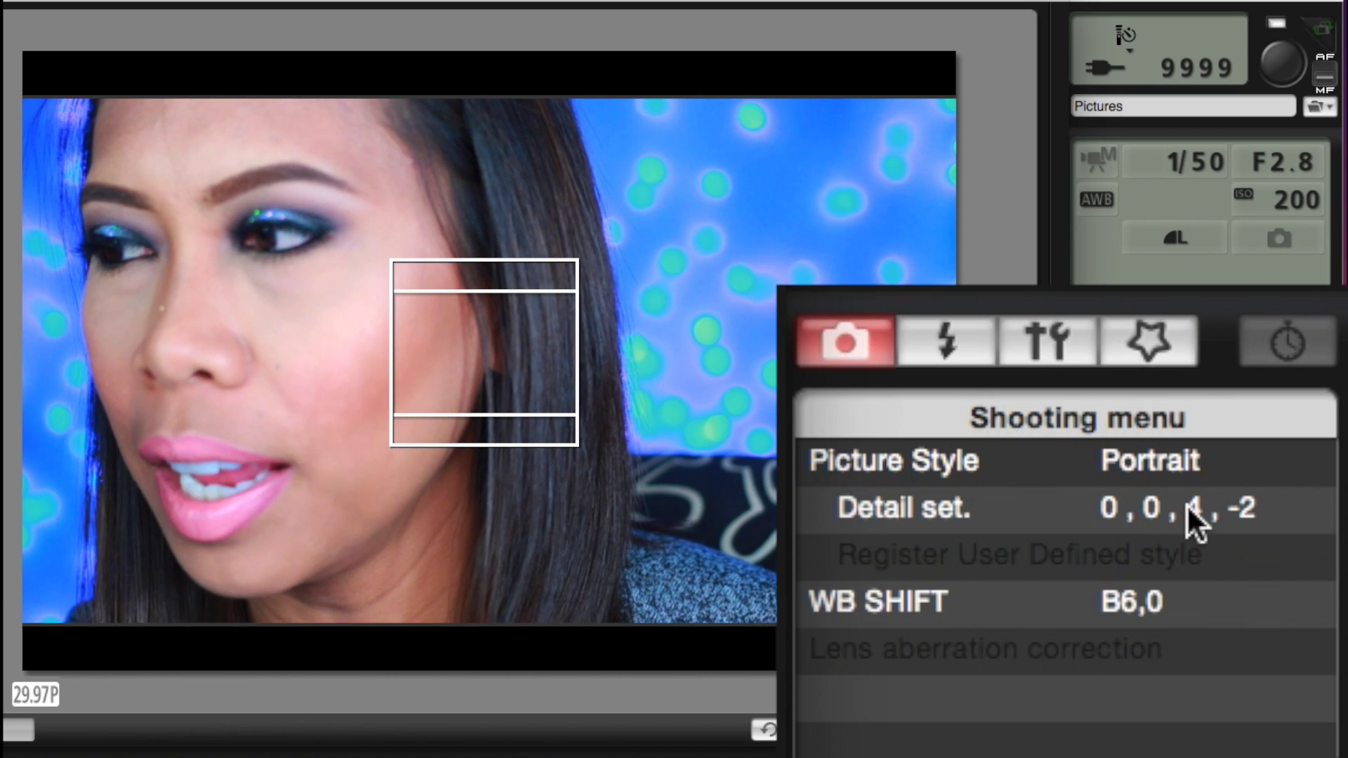
click(1139, 458)
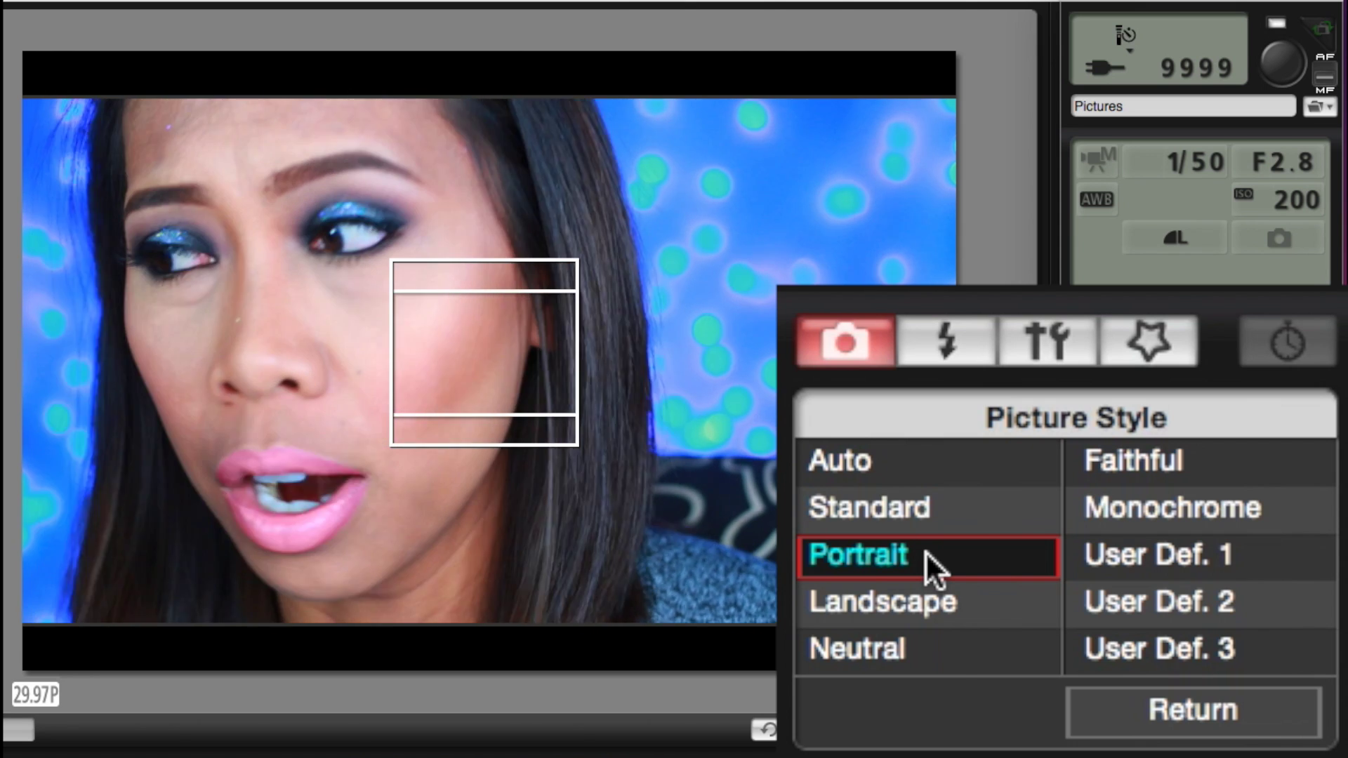
click(926, 551)
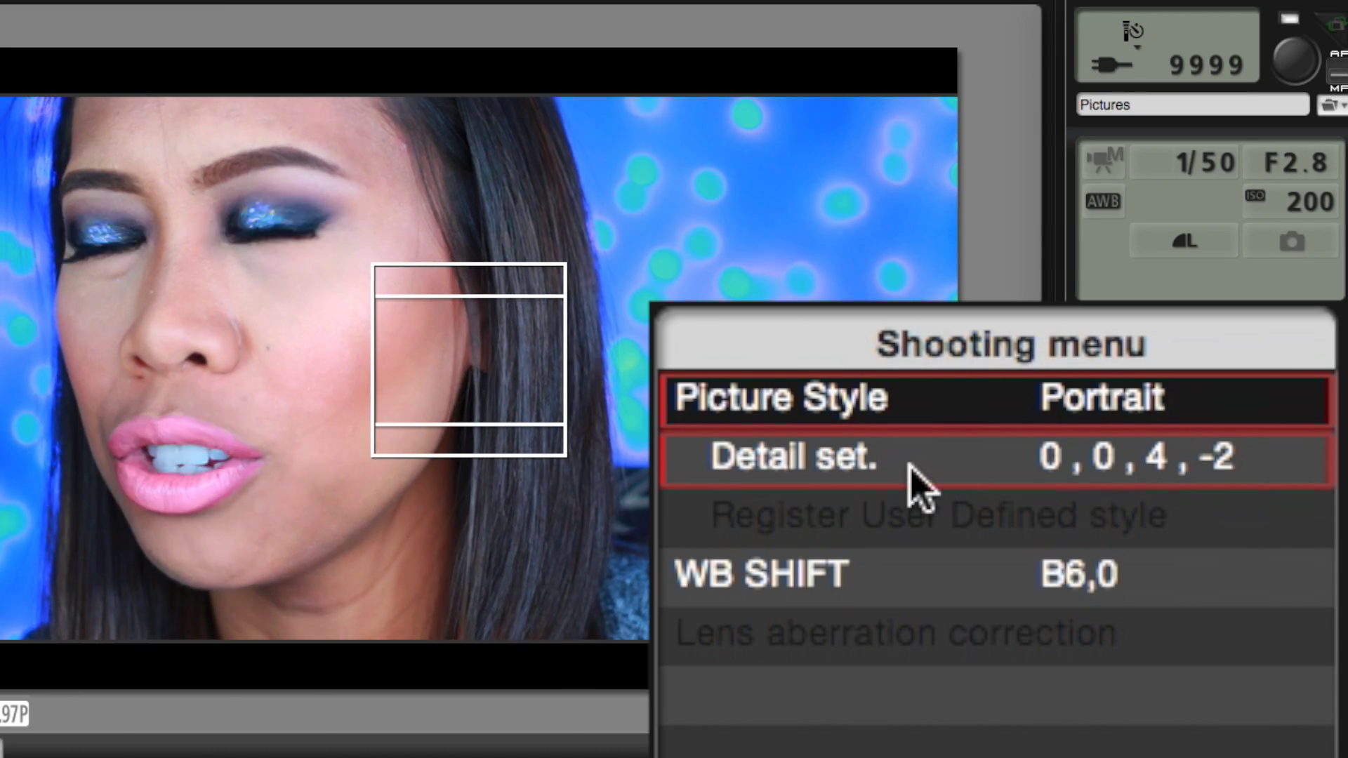
click(911, 467)
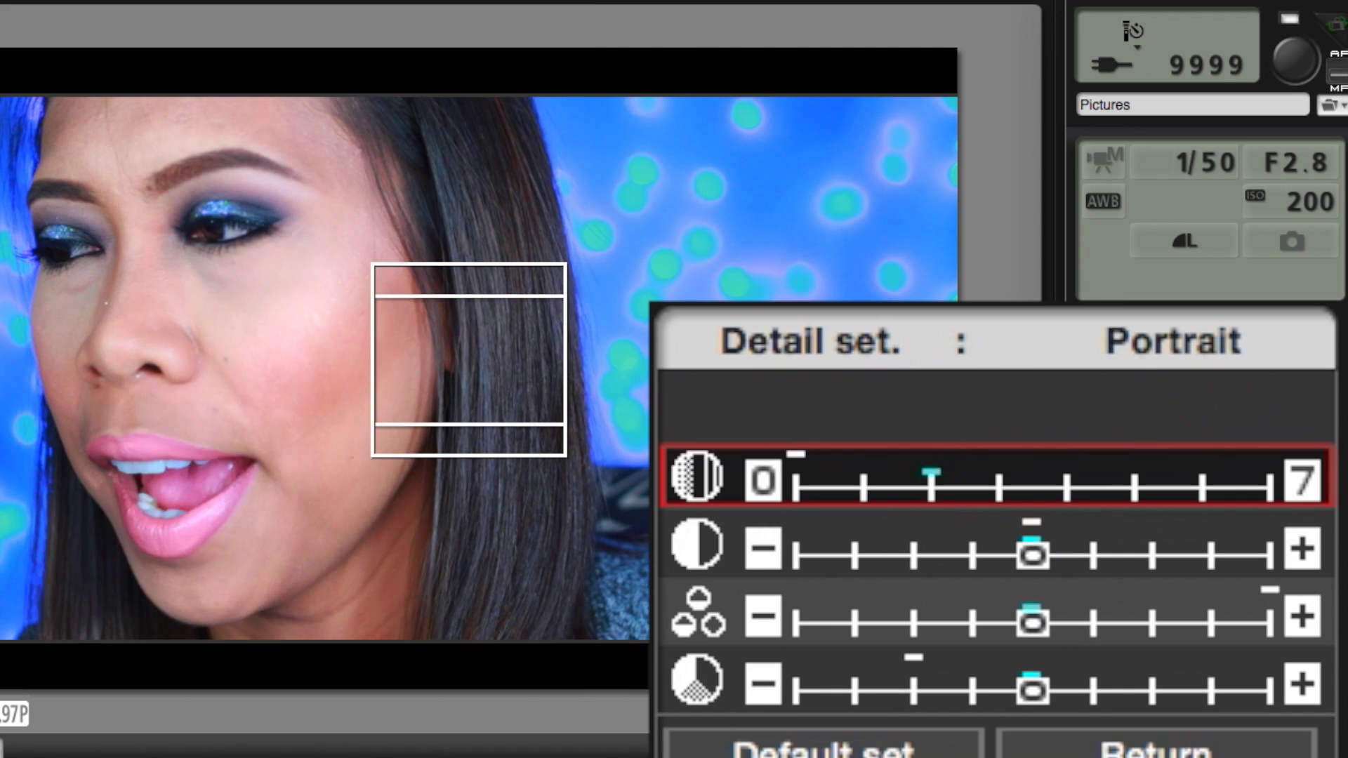
- Set the Portrait sharpness to 2 after briefly trying 3
click(951, 482)
click(1006, 488)
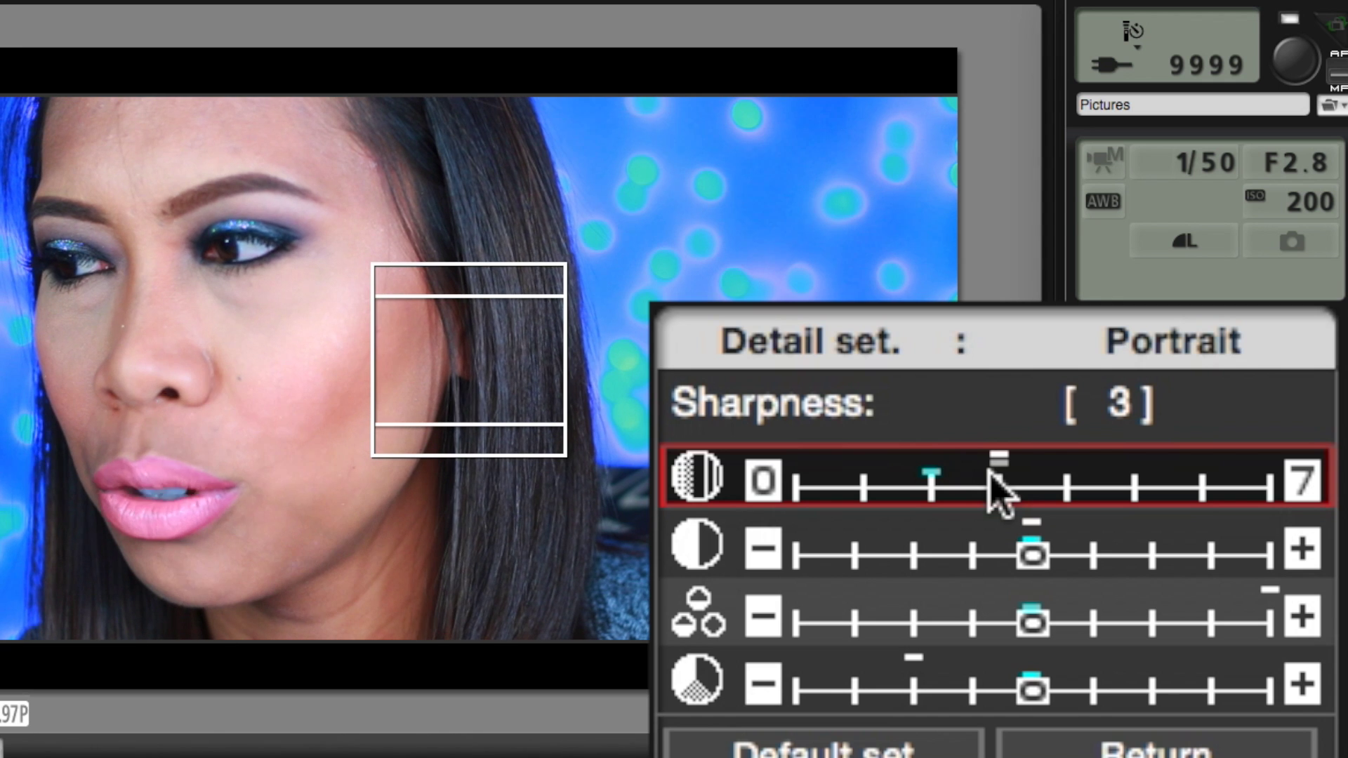
click(940, 463)
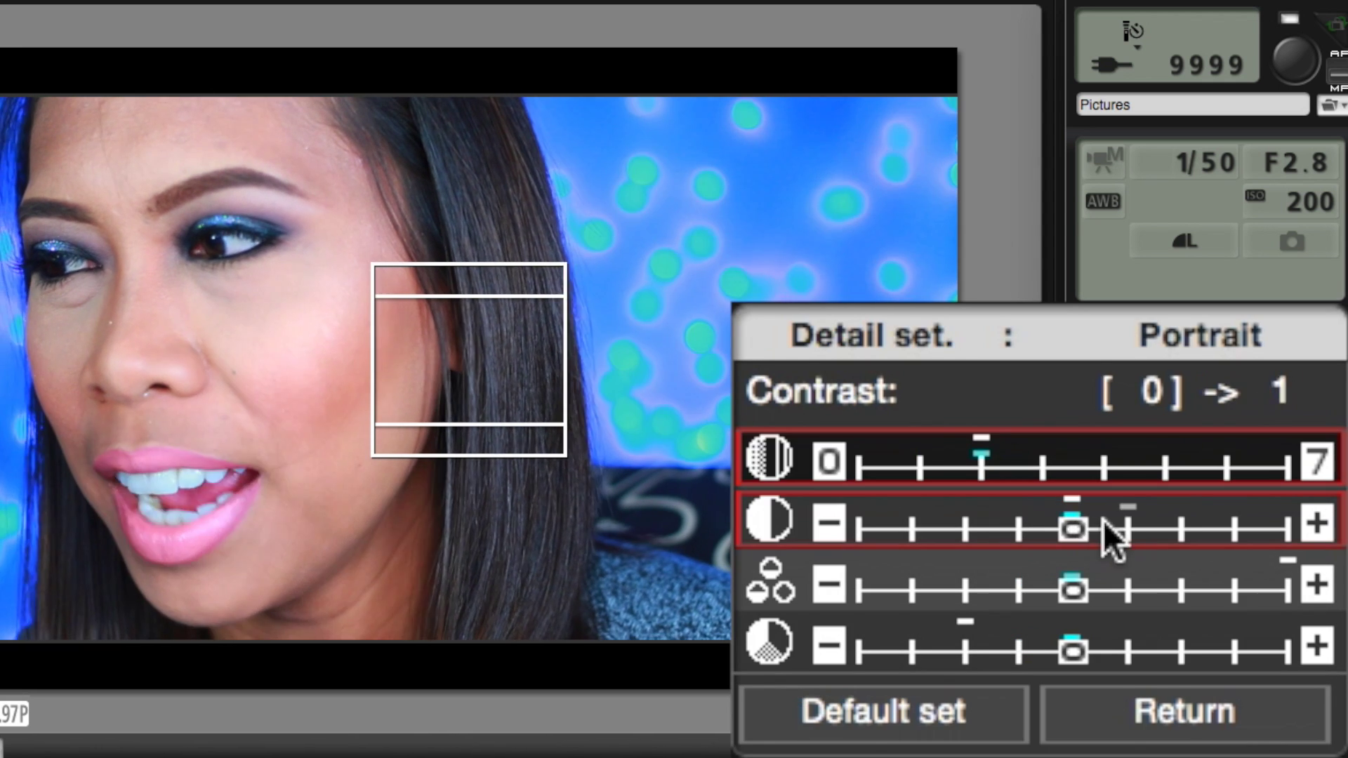
- Try Portrait contrast at -3, 2, -2 and 0, then settle it at -1
click(919, 509)
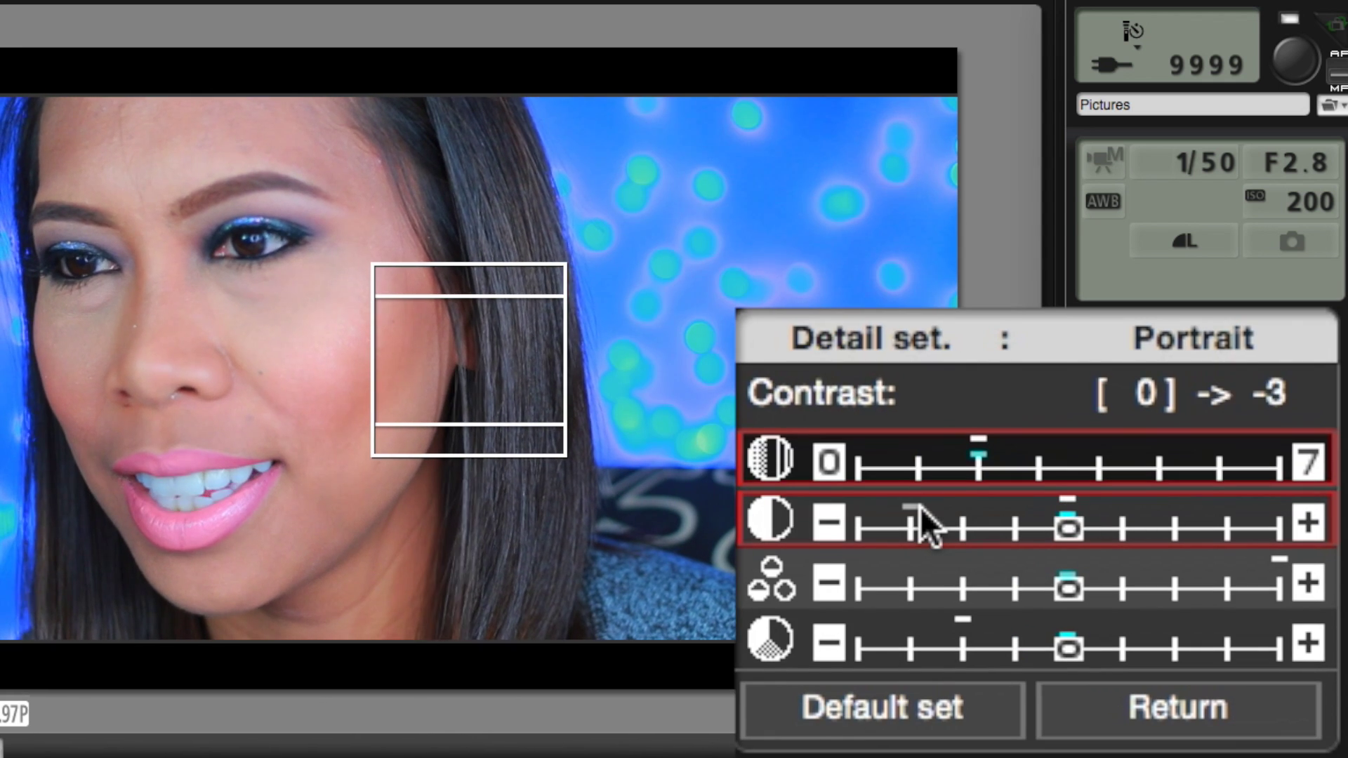
click(920, 508)
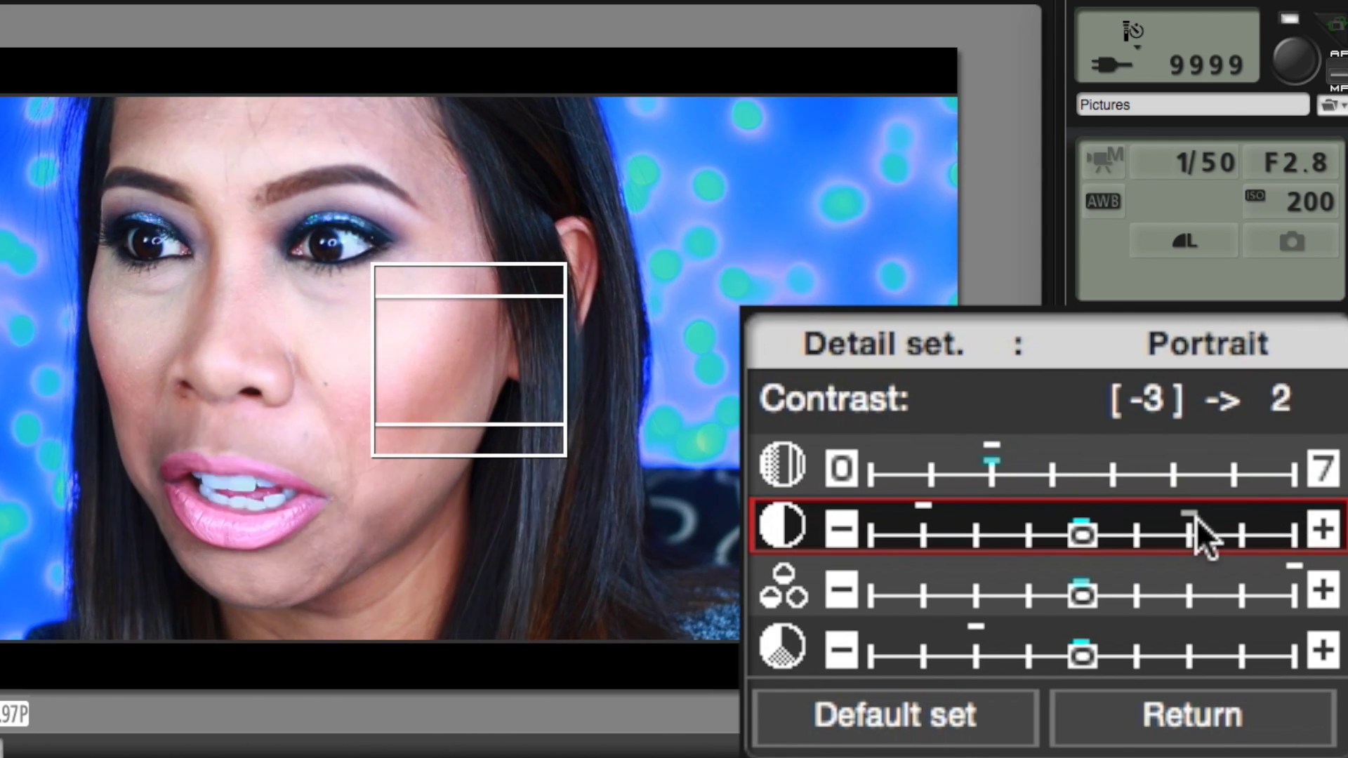
click(1197, 519)
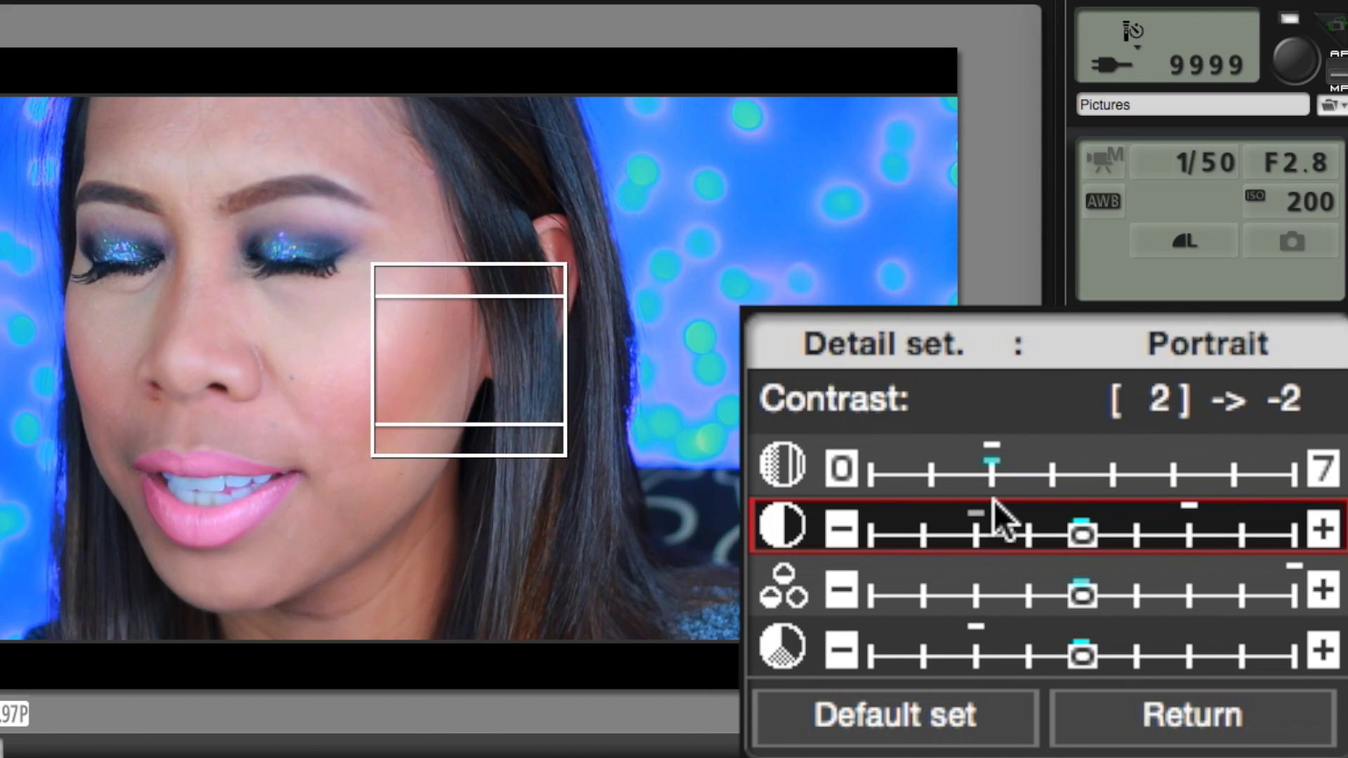
click(993, 501)
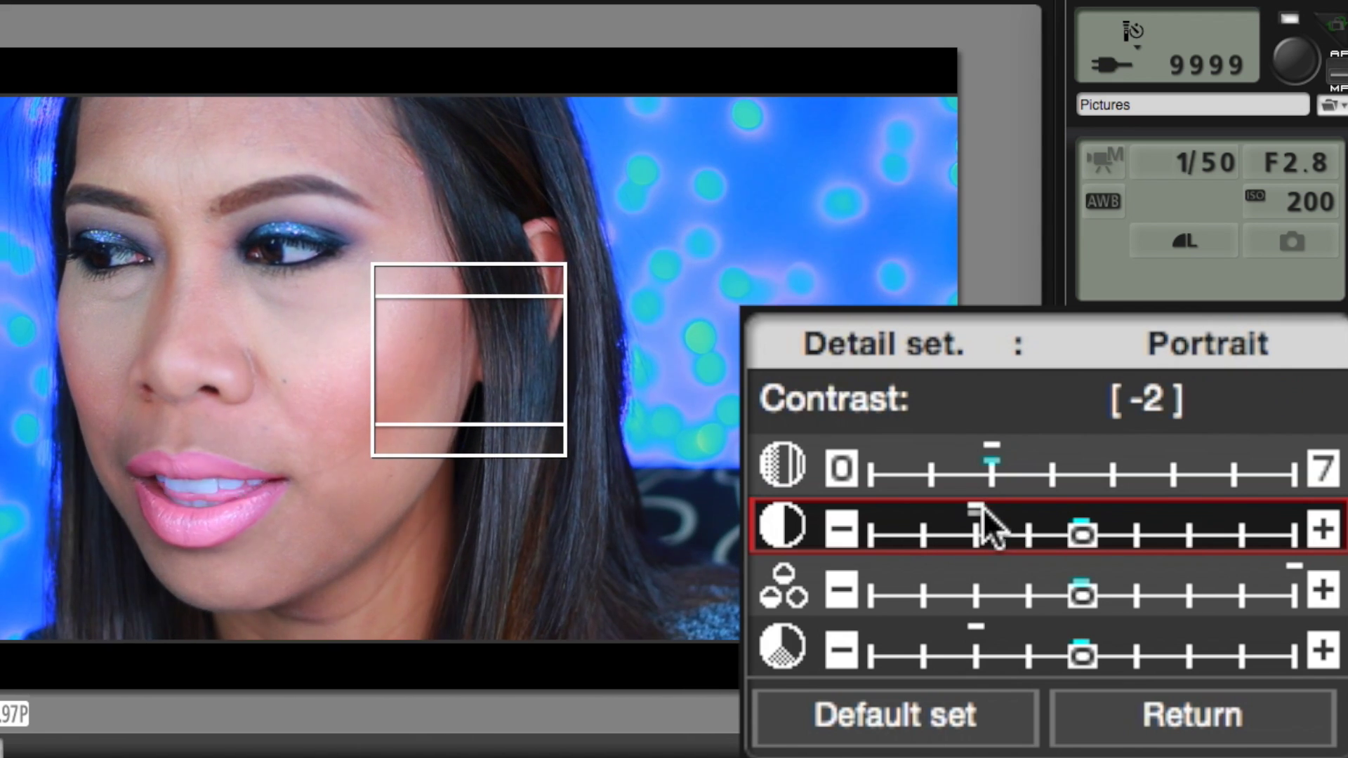
click(1027, 513)
click(978, 511)
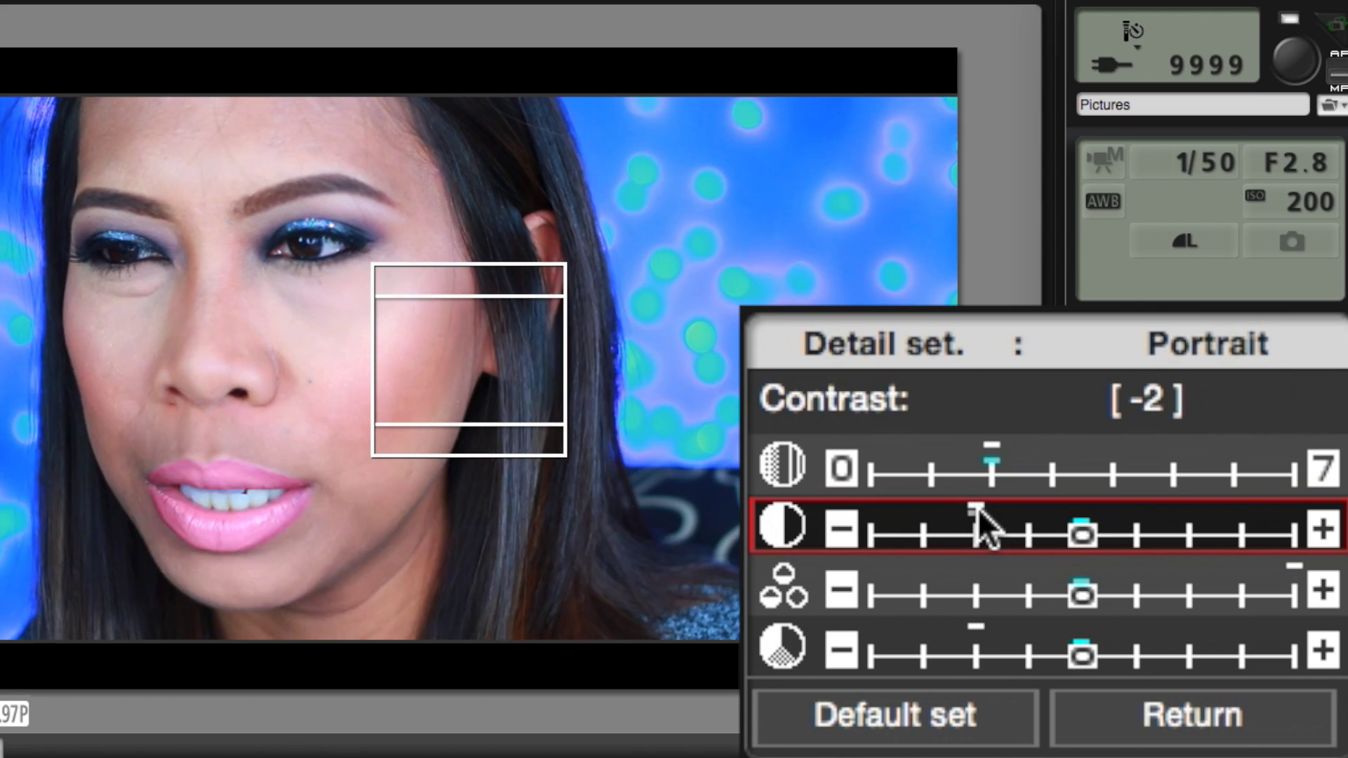
click(1078, 513)
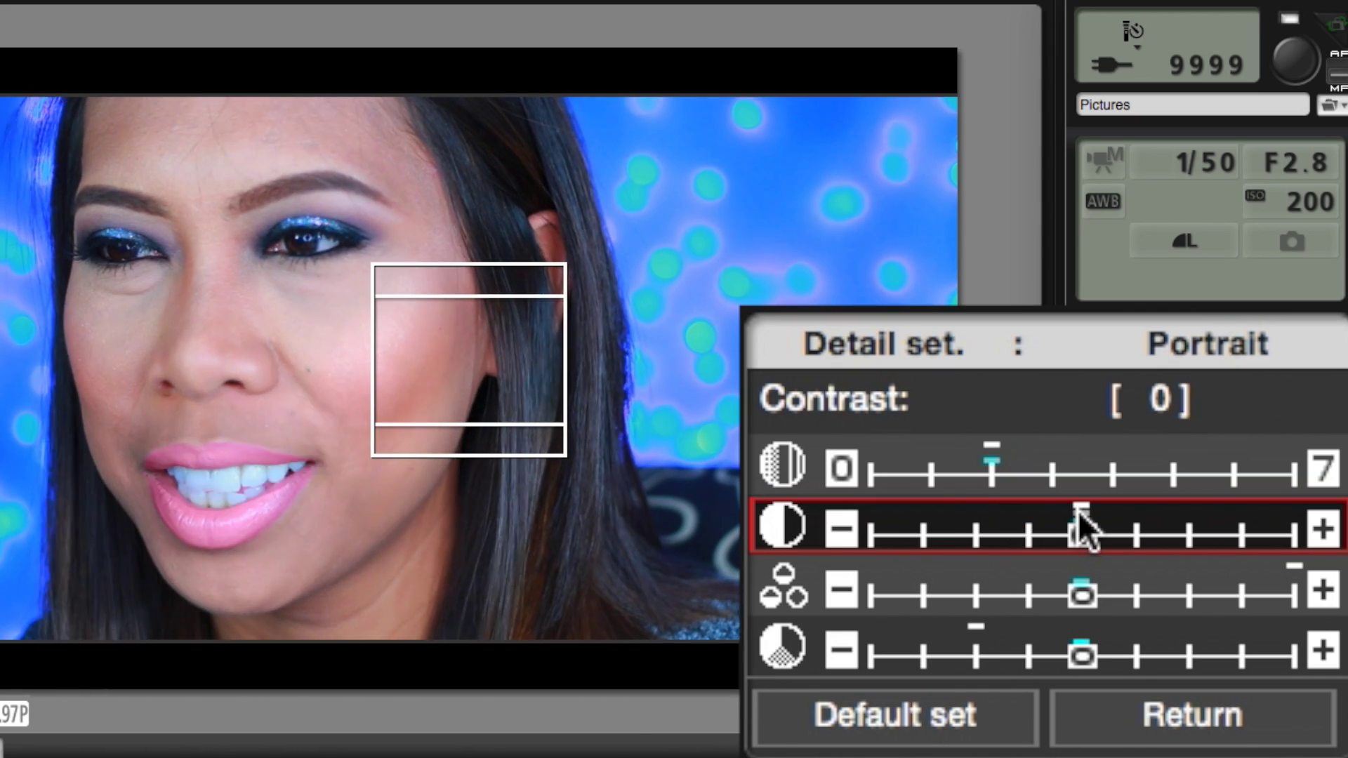
click(983, 491)
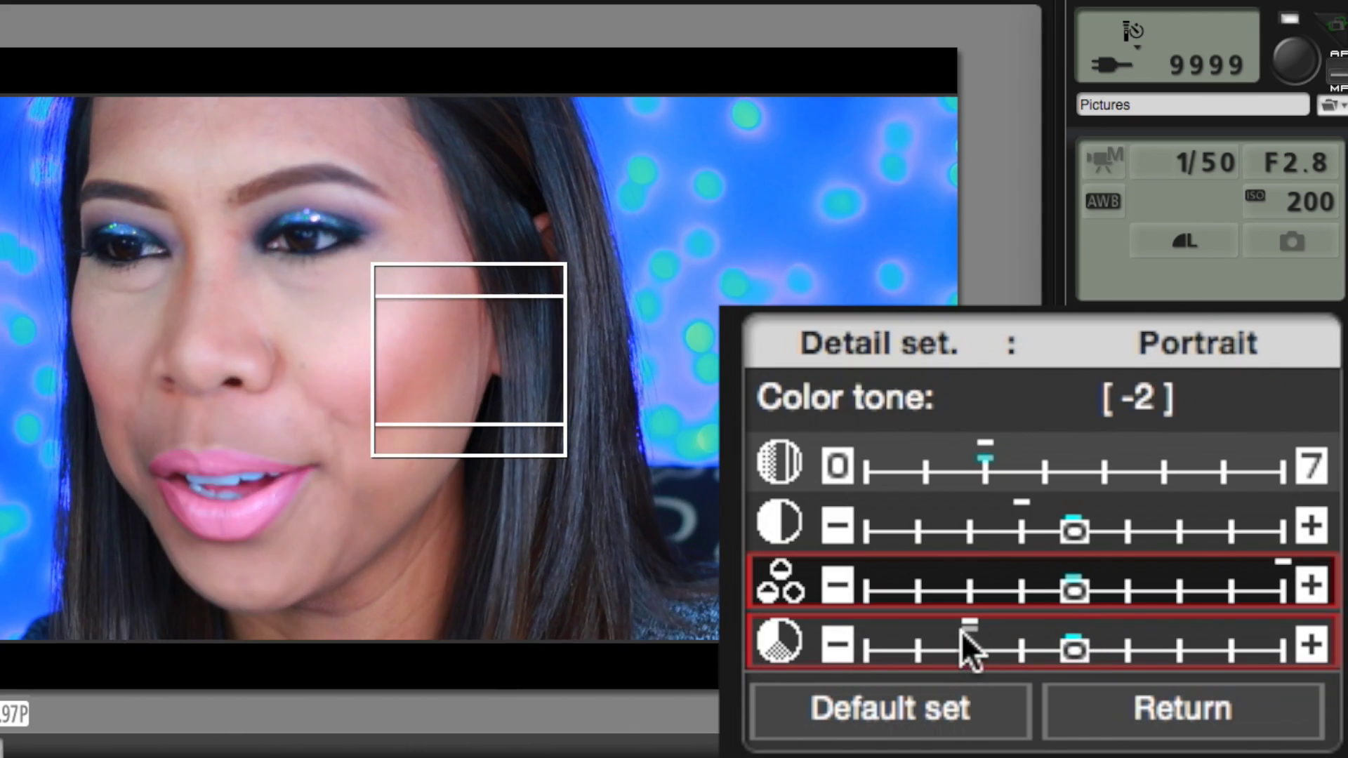
- Try Portrait colour tone at 0, 2, 1 and 3, then settle it at -1
click(963, 632)
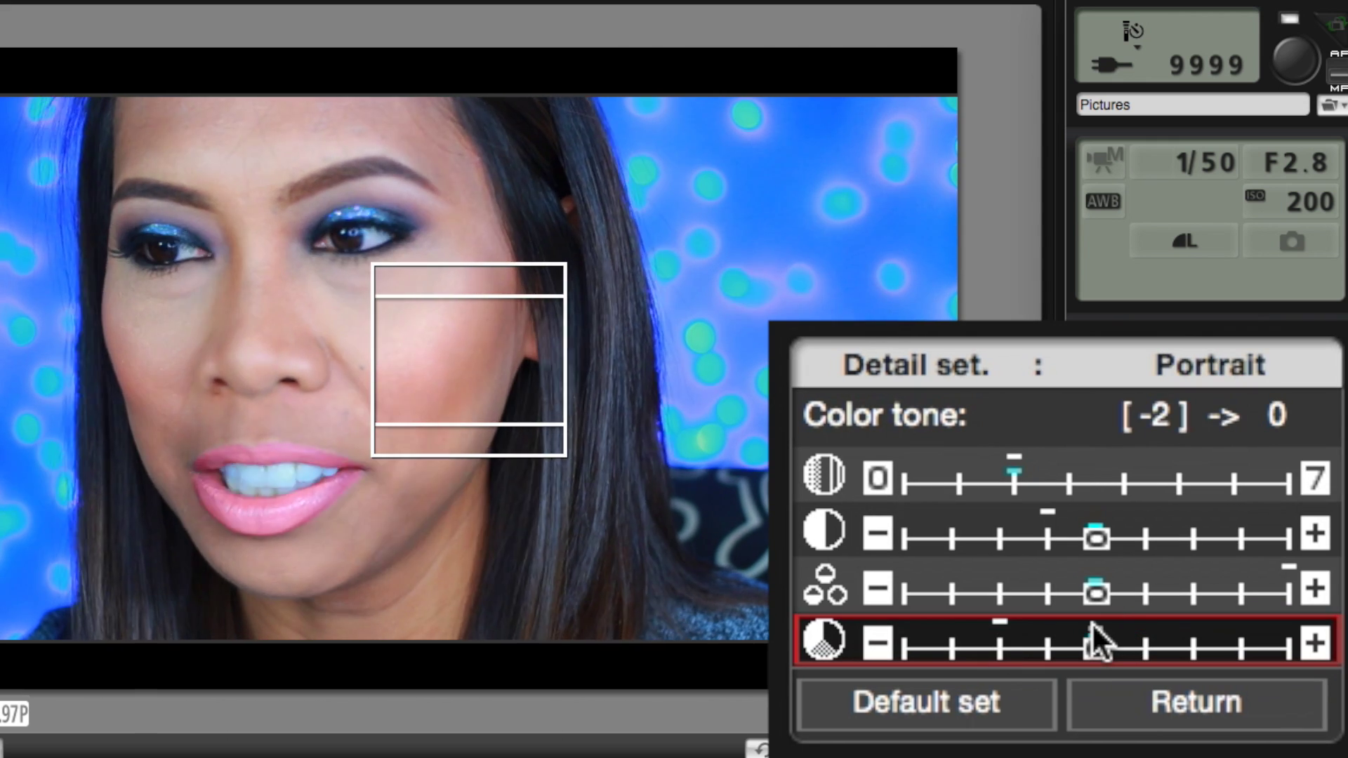
click(1092, 624)
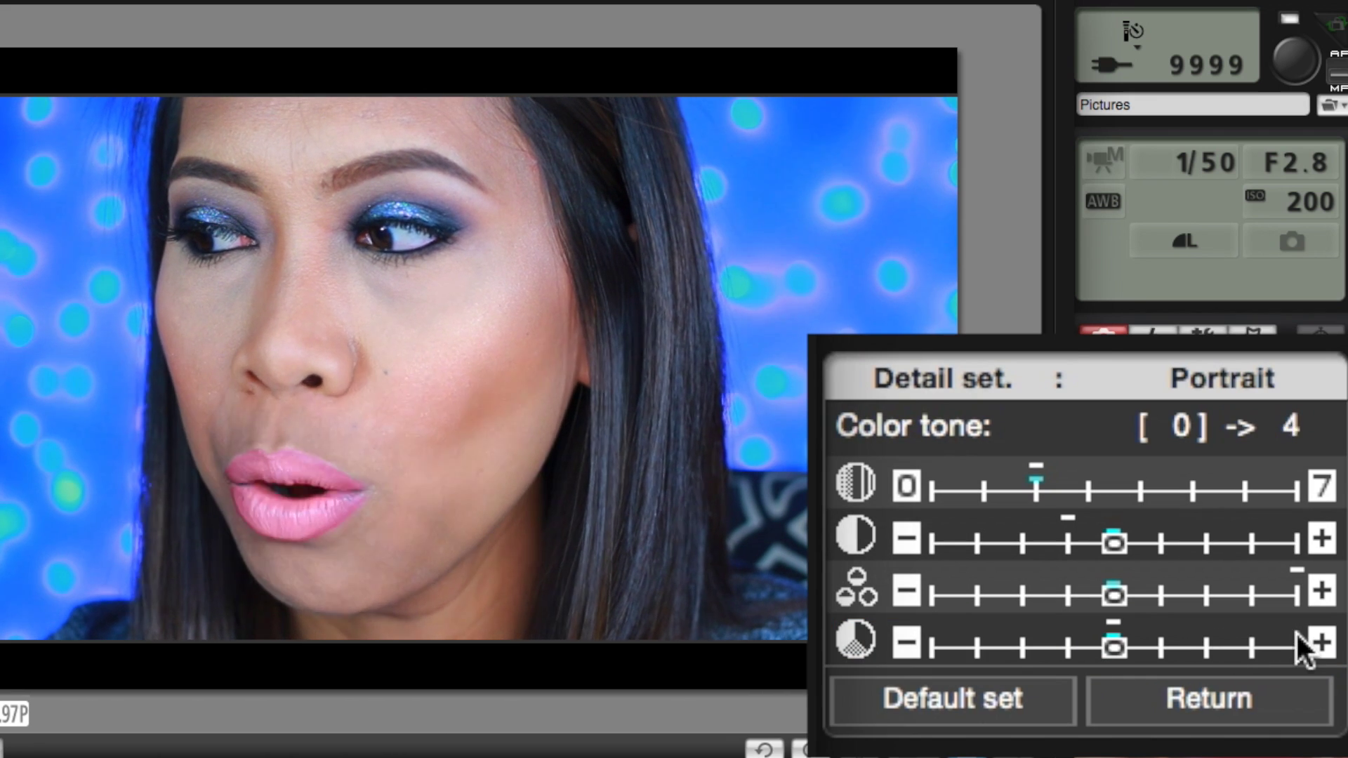
click(1200, 634)
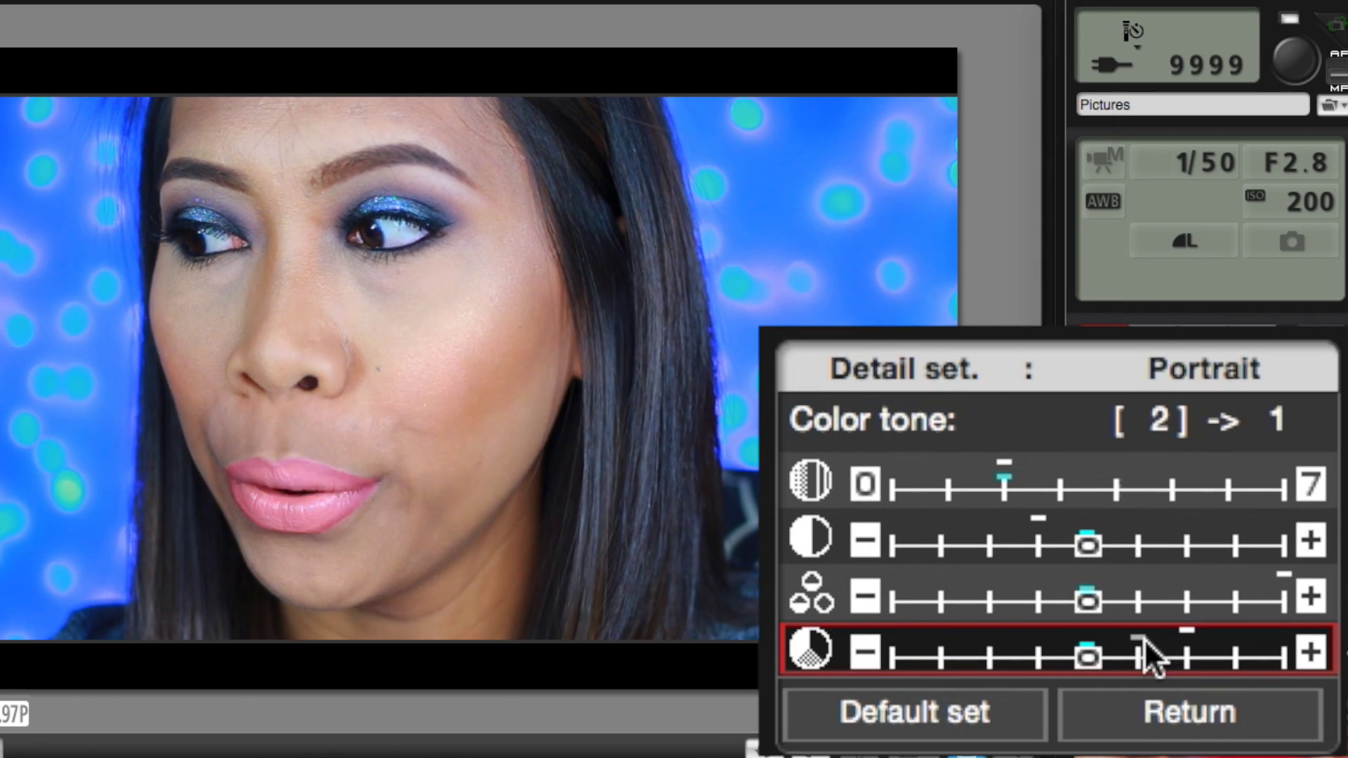
click(1145, 638)
click(1240, 632)
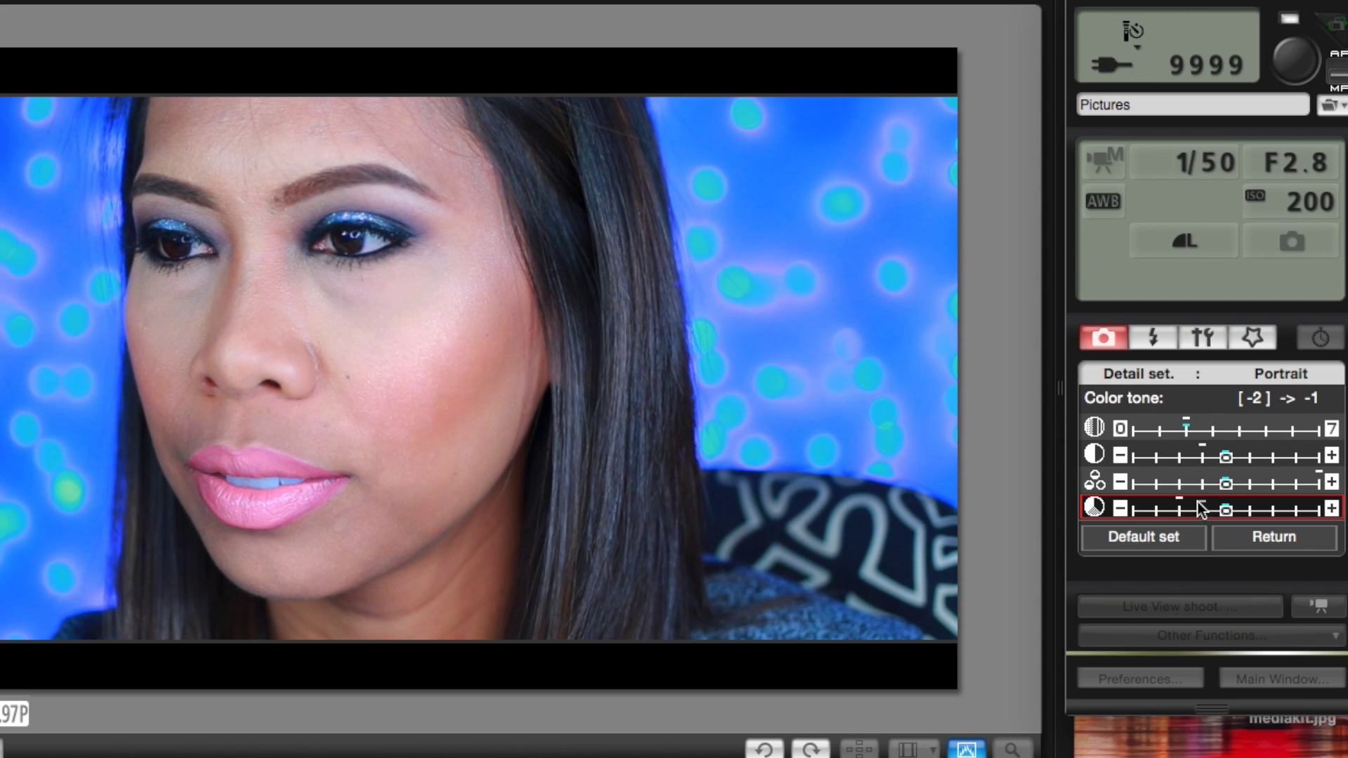
click(1199, 502)
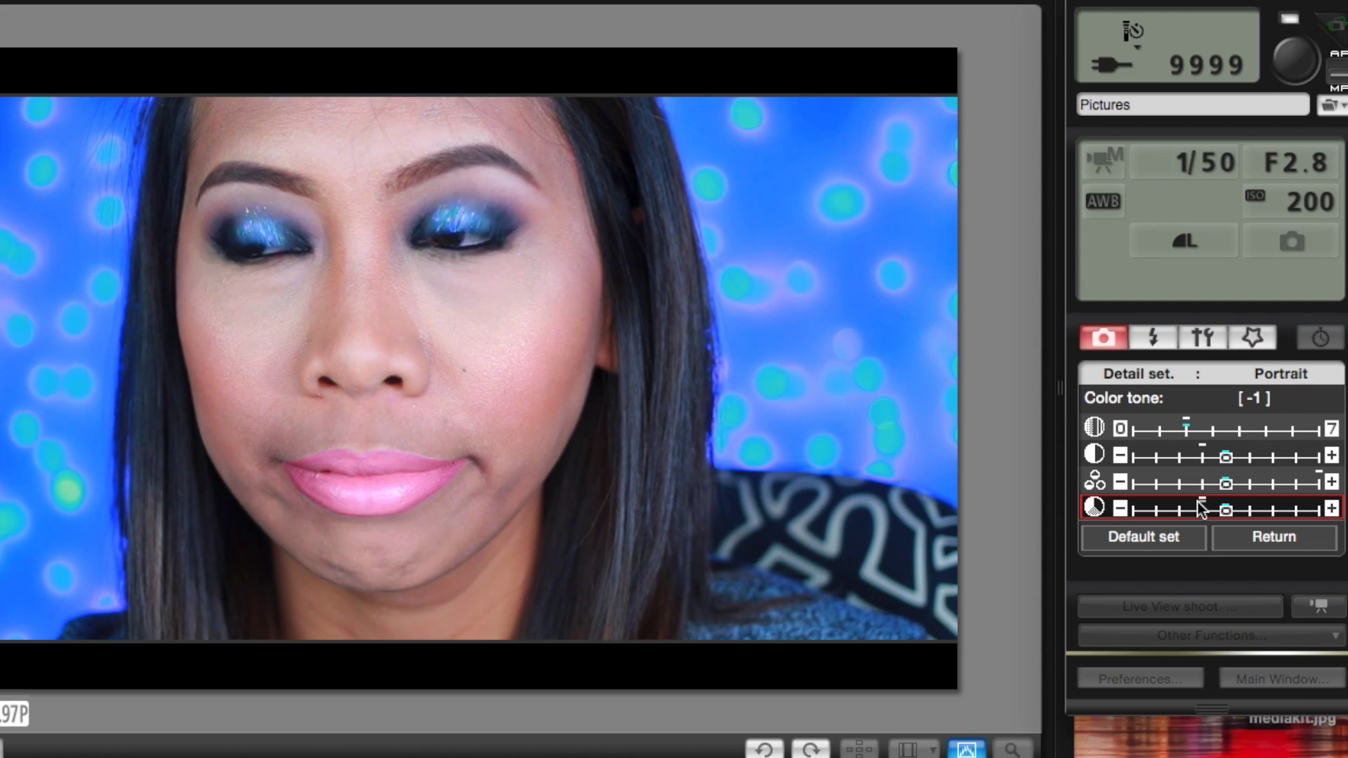